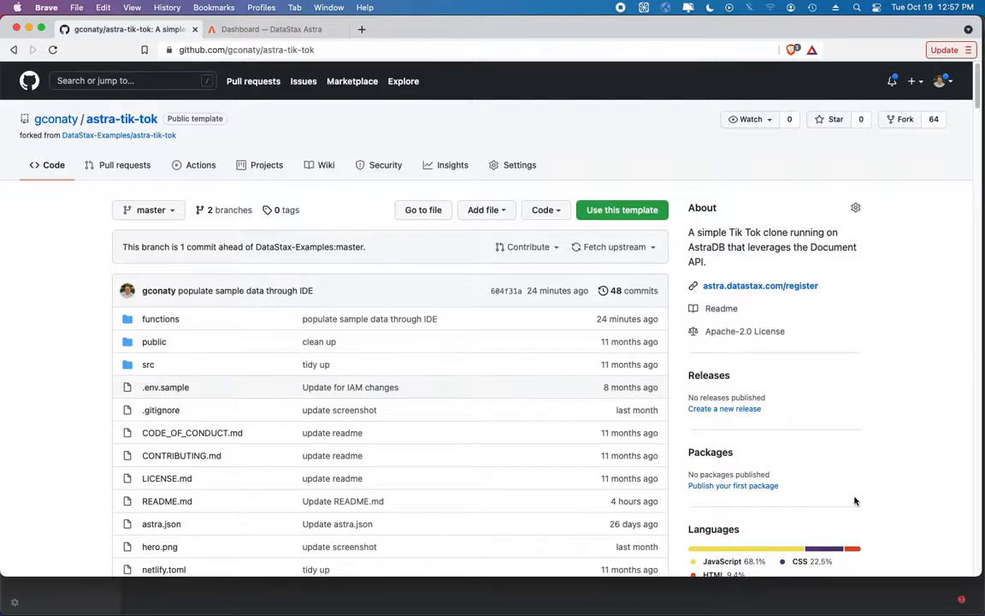
- Copy the repository's SSH clone URL from the GitHub page
{"action": "left_click", "coordinate": [548, 212]}
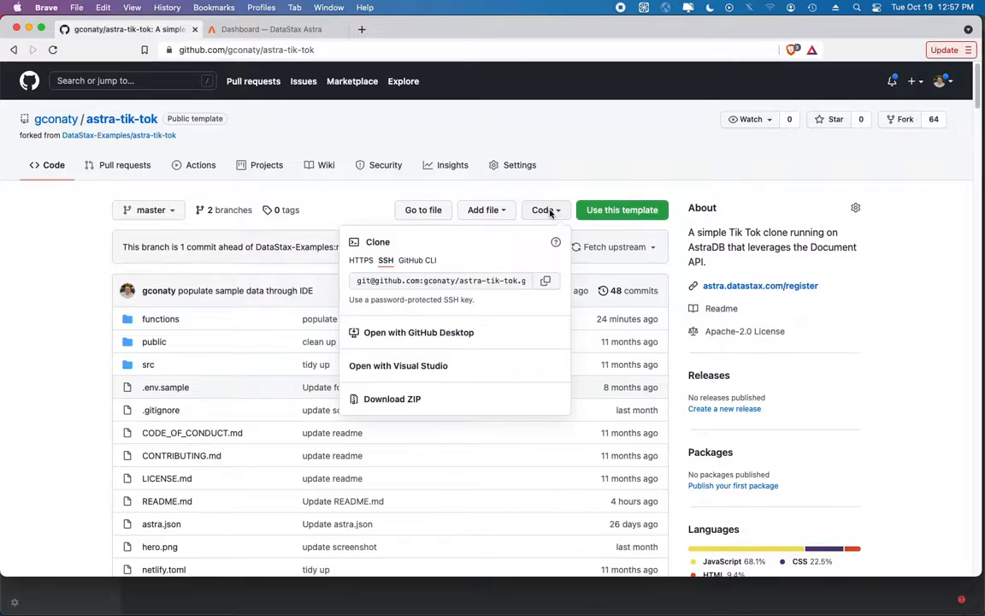
{"action": "left_click", "coordinate": [546, 283]}
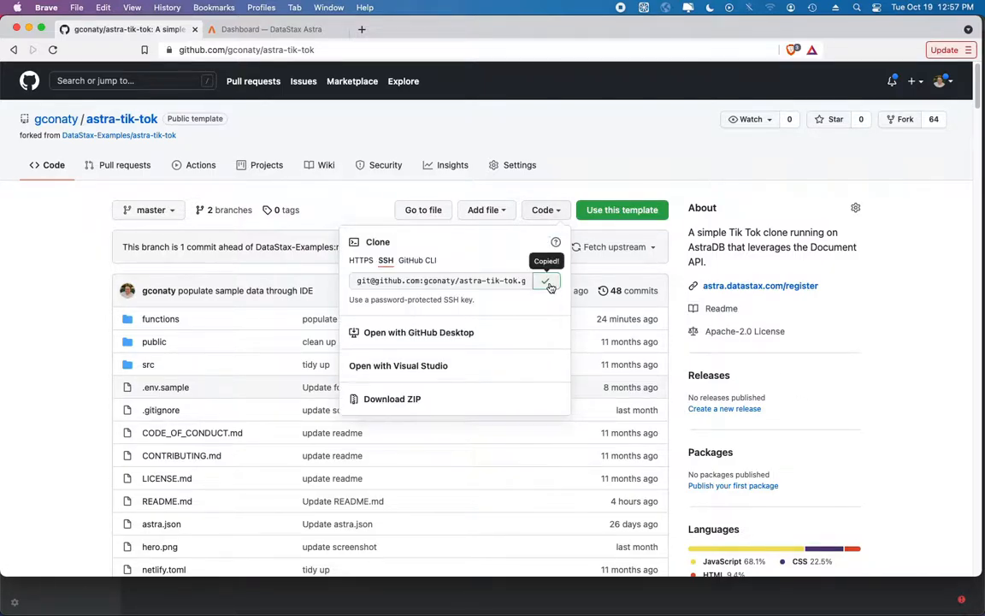
- Switch to WebStorm and clone the repository from the copied SSH URL into WebstormProjects/astra-tik-tok
{"action": "key", "text": "super+Tab"}
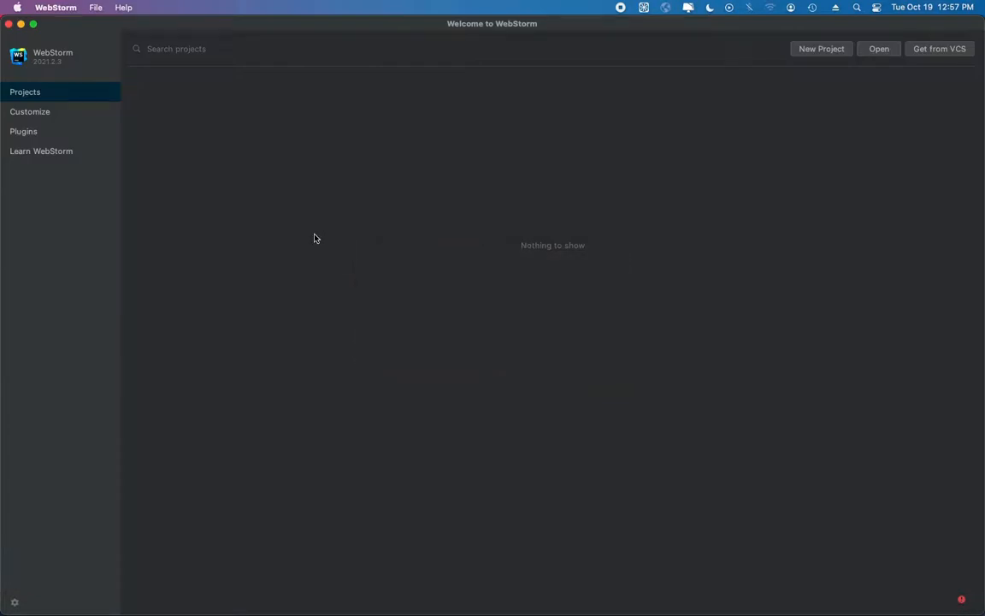
{"action": "left_click", "coordinate": [935, 48]}
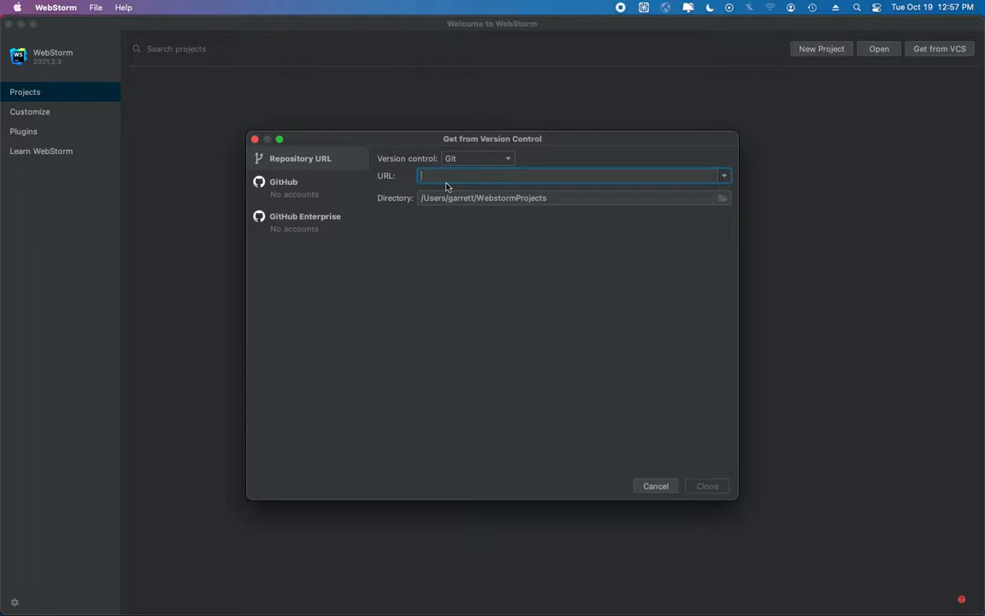
{"action": "key", "text": "super+v"}
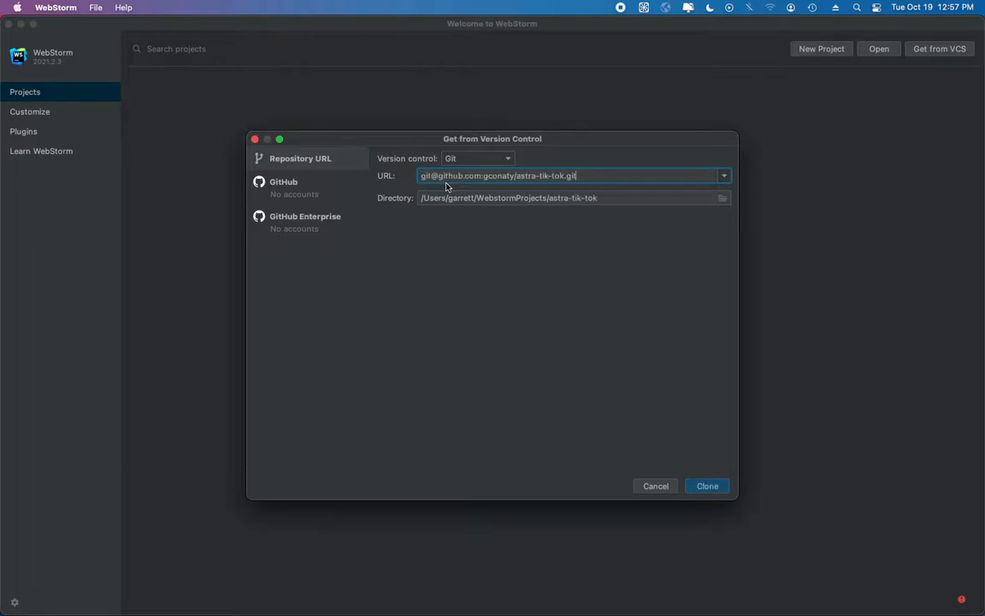
{"action": "left_click", "coordinate": [705, 487]}
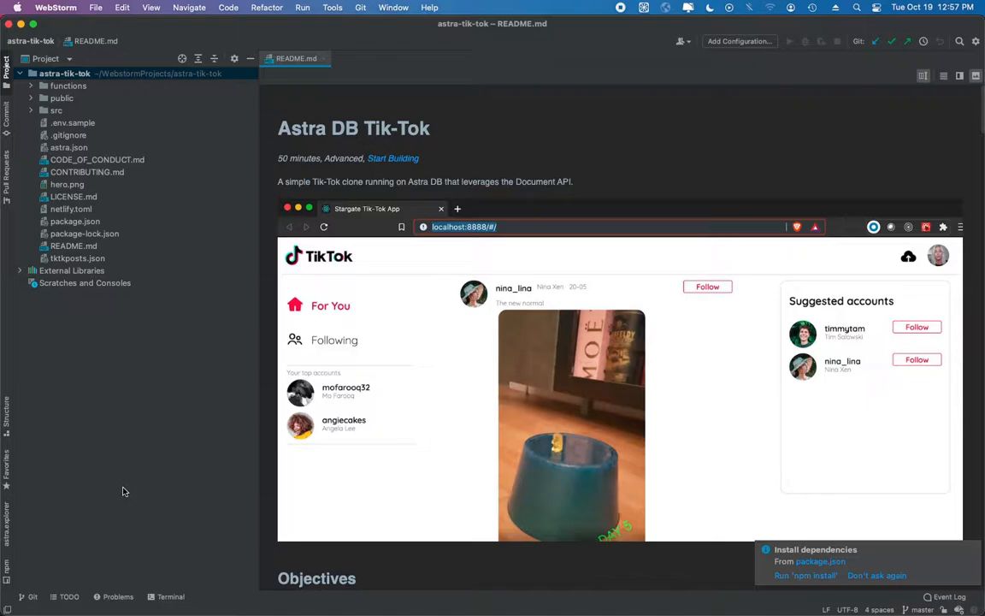
- Open the astra.explorer panel, dismiss the install-dependencies notice, and open the Event Log
{"action": "left_click", "coordinate": [7, 539]}
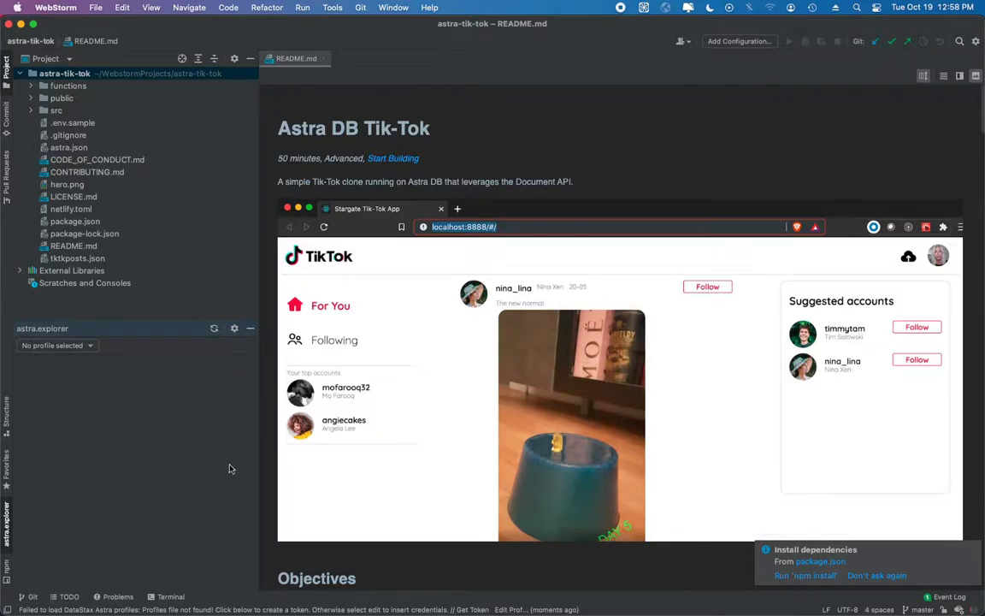
{"action": "left_click", "coordinate": [974, 550]}
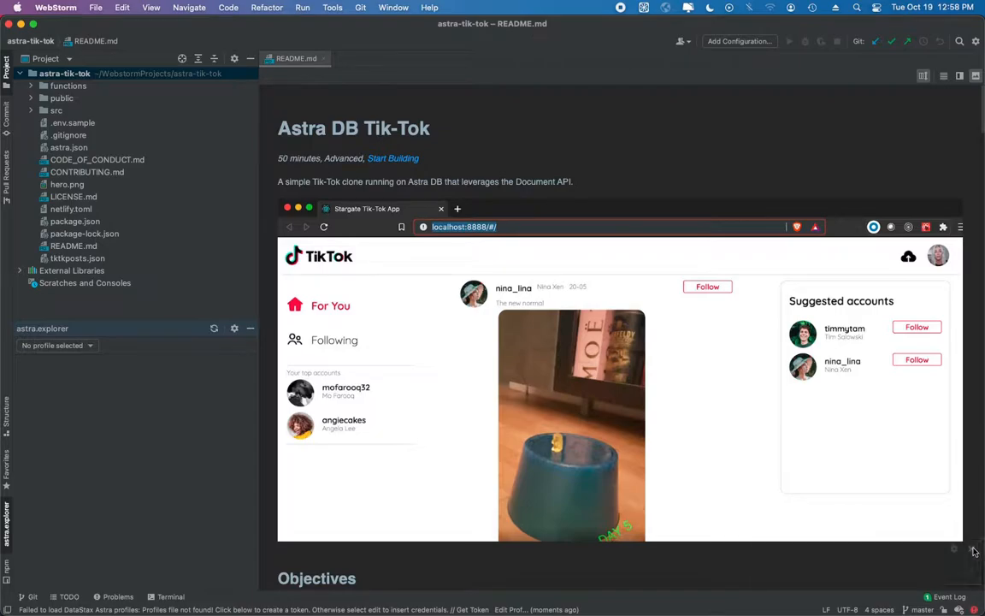
{"action": "left_click", "coordinate": [957, 598]}
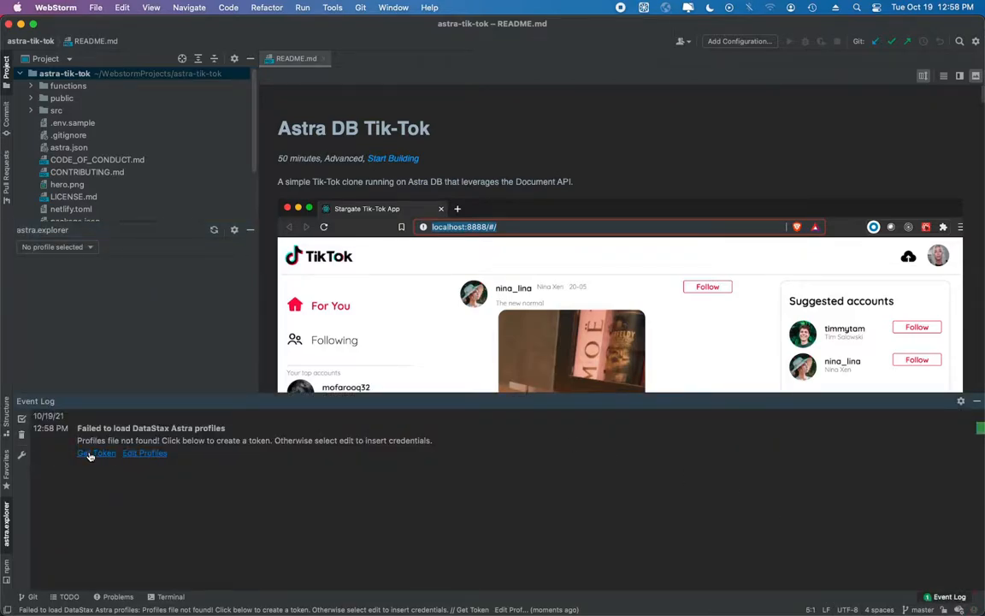
- Request an Astra token, choose to sign in with GitHub, and enter the GitHub username
{"action": "left_click", "coordinate": [89, 454]}
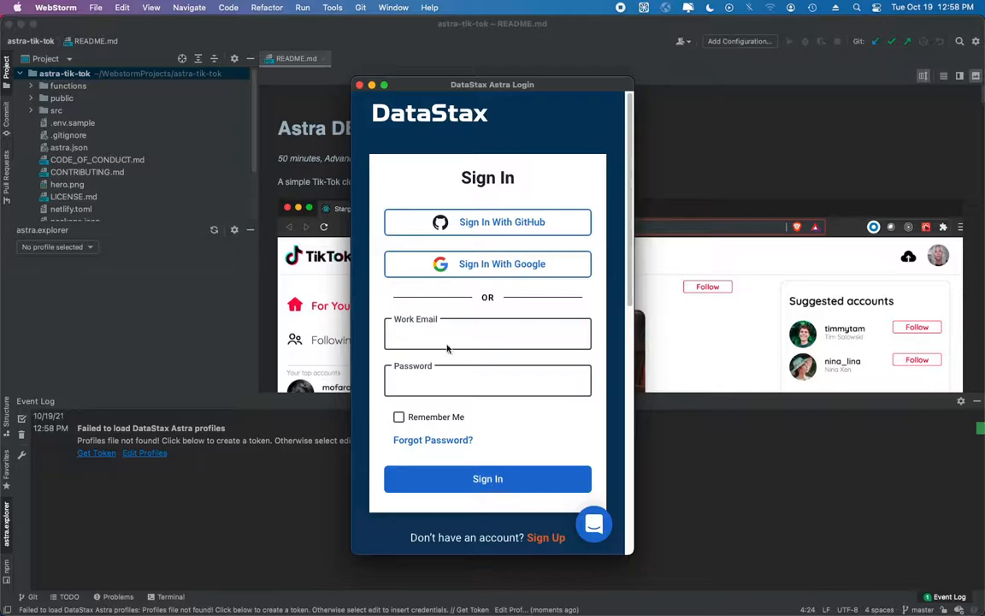
{"action": "left_click", "coordinate": [491, 222]}
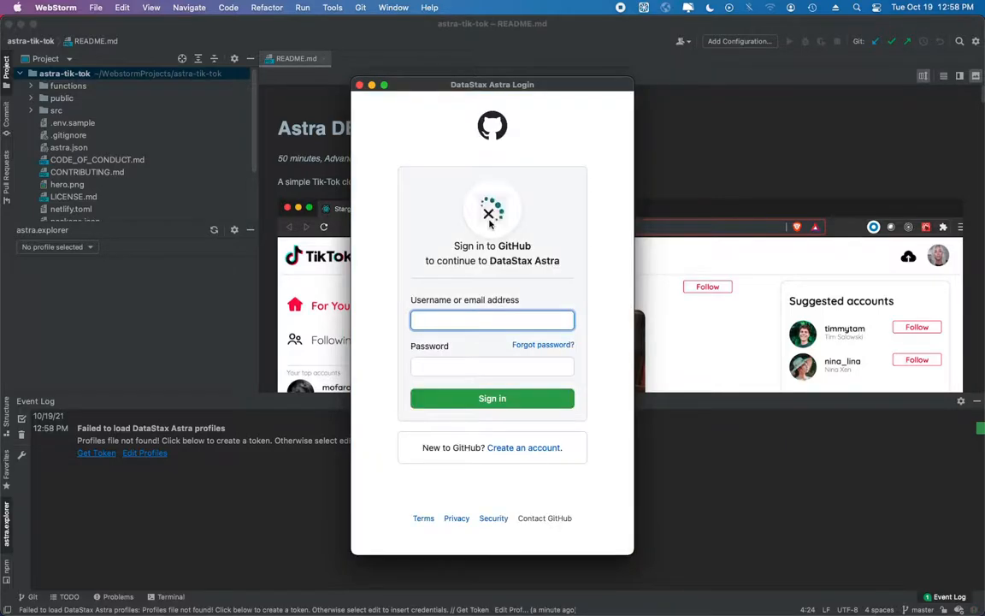
{"action": "type", "text": "gconaty"}
- Enter the GitHub account password and sign in
{"action": "left_click", "coordinate": [489, 364]}
{"action": "type", "text": "•"}
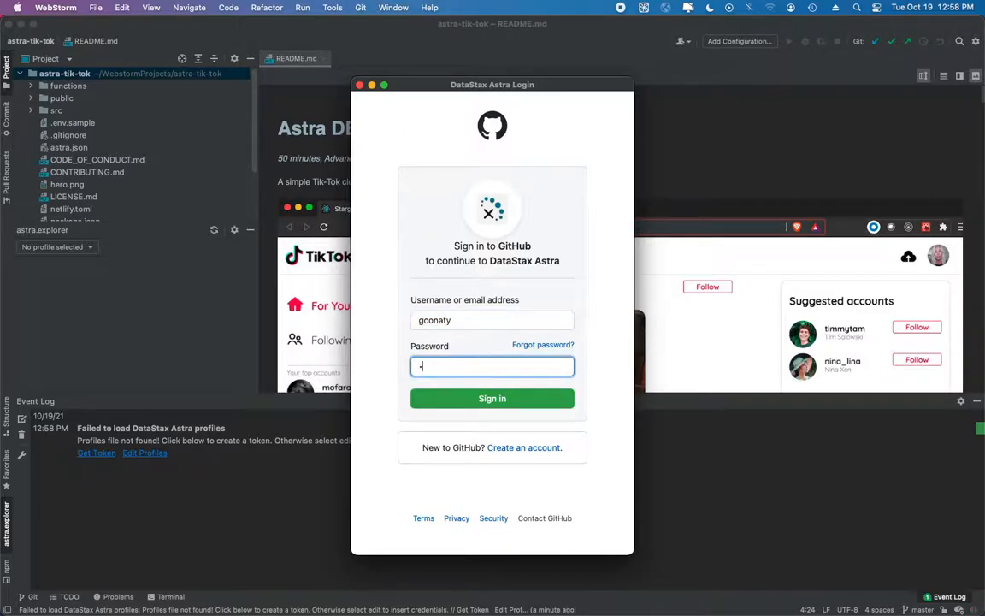
{"action": "type", "text": "••••••••••••"}
{"action": "key", "text": "Return"}
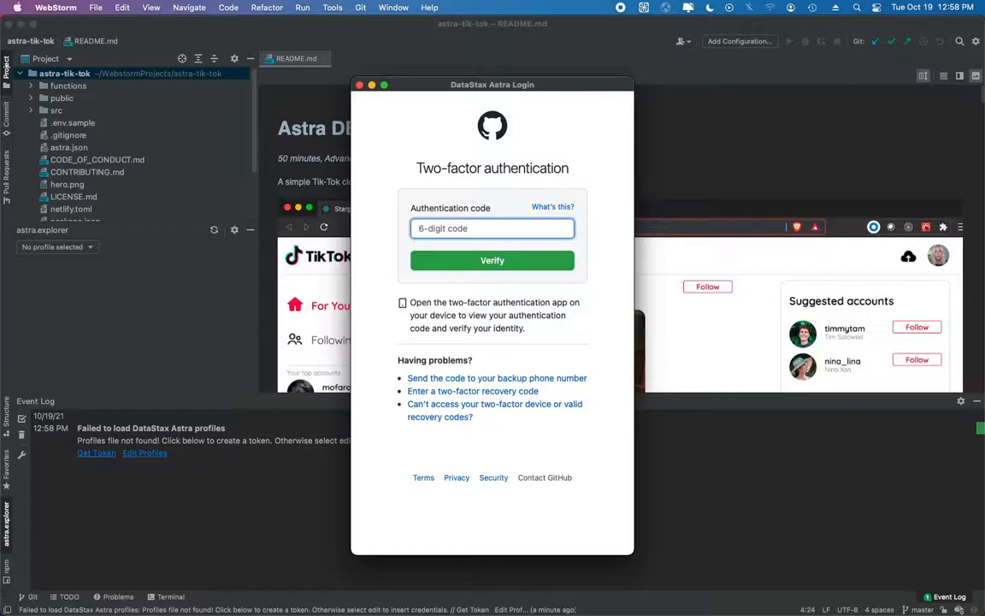
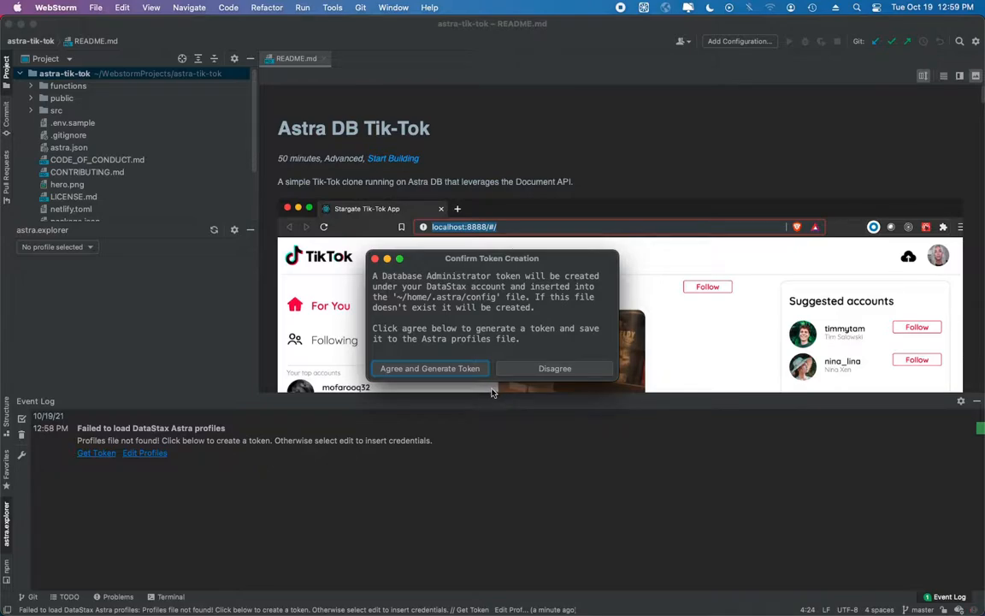
- Enter the two-factor authentication code, then agree to generate the Astra token
{"action": "left_click", "coordinate": [410, 371]}
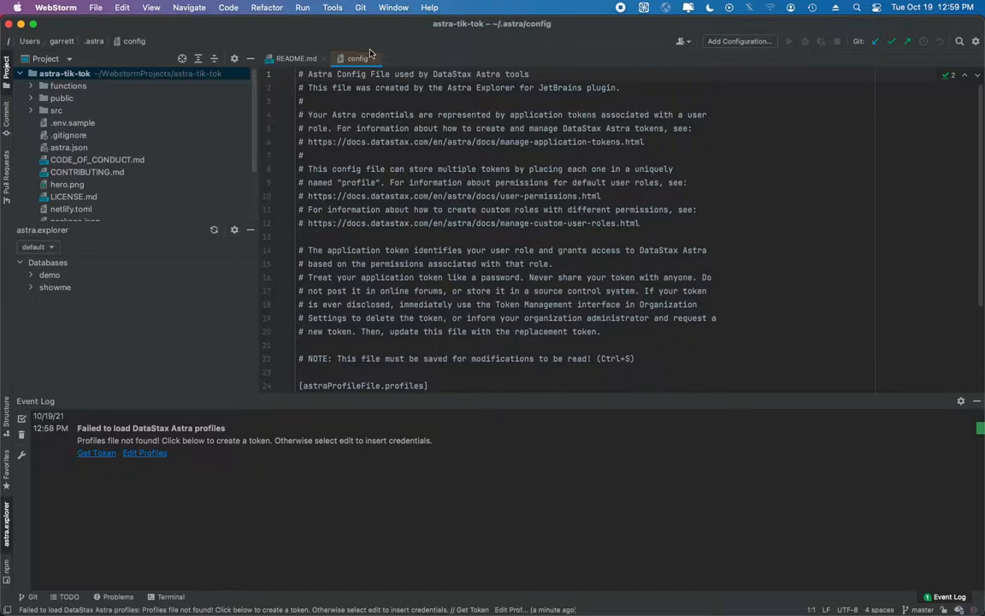
- Create an AWS serverless Astra database named tiktok with keyspace tiktok in region us-west-2
{"action": "left_click", "coordinate": [977, 400]}
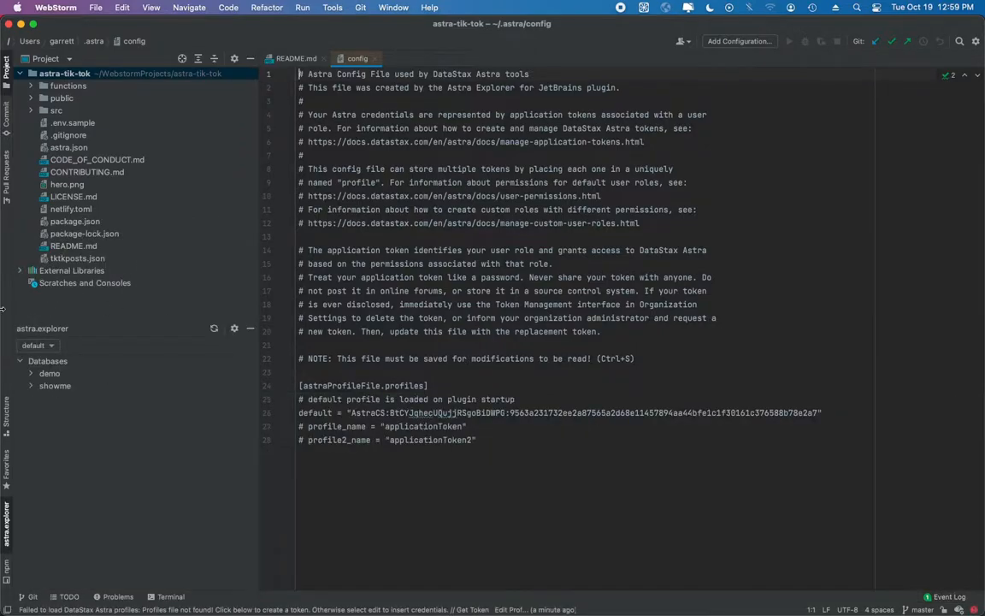
{"action": "left_click", "coordinate": [47, 361]}
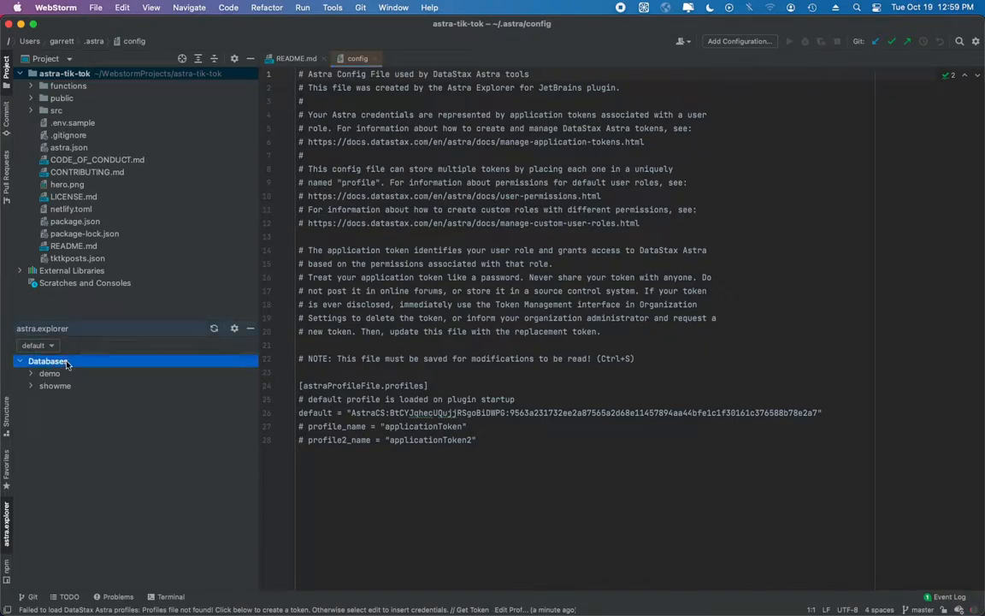
{"action": "right_click", "coordinate": [66, 362]}
{"action": "left_click", "coordinate": [119, 370]}
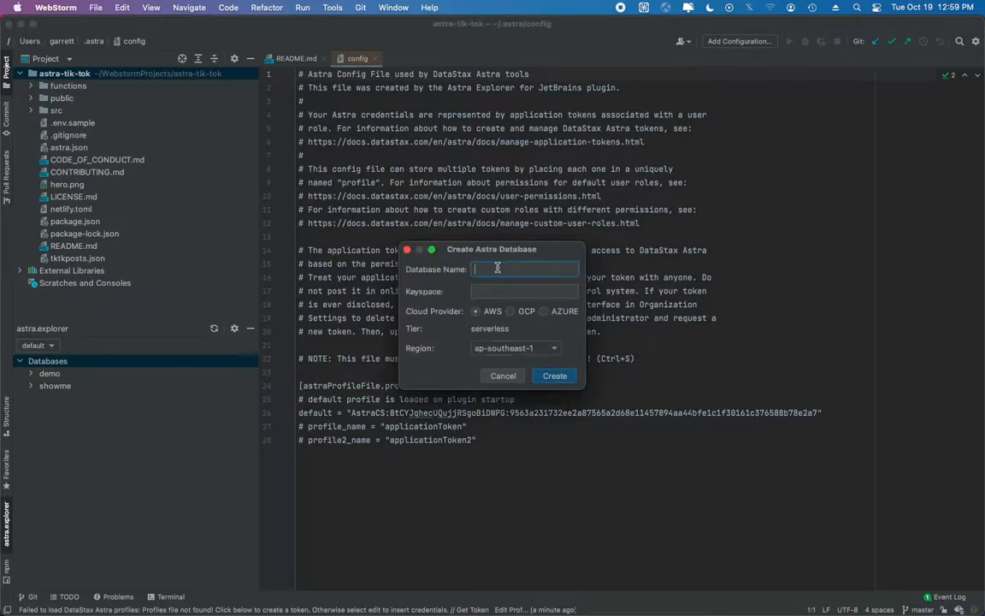
{"action": "type", "text": "tiktok"}
{"action": "key", "text": "Tab"}
{"action": "type", "text": "tiktok"}
{"action": "left_click", "coordinate": [501, 350]}
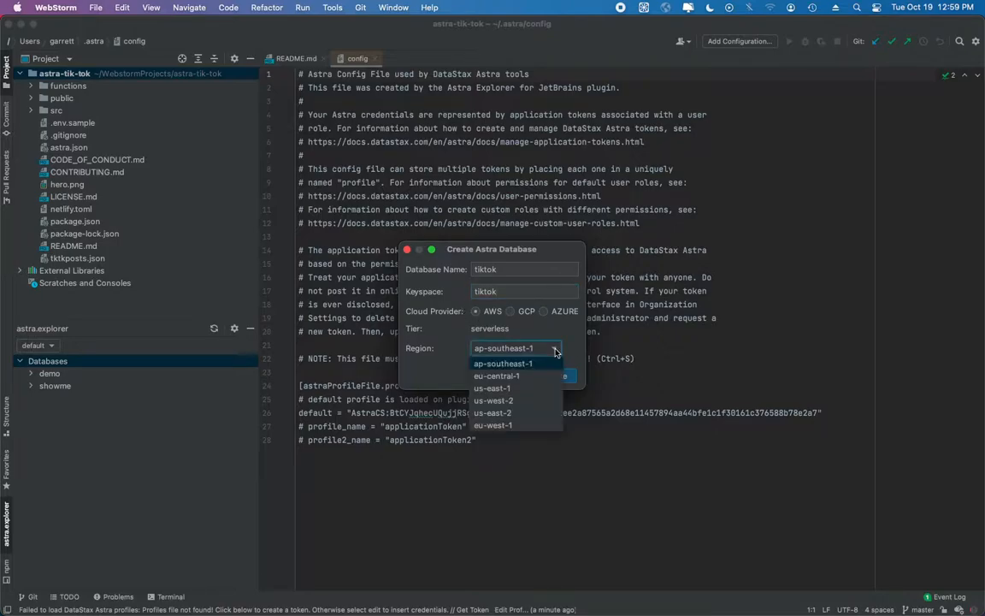
{"action": "left_click", "coordinate": [505, 400]}
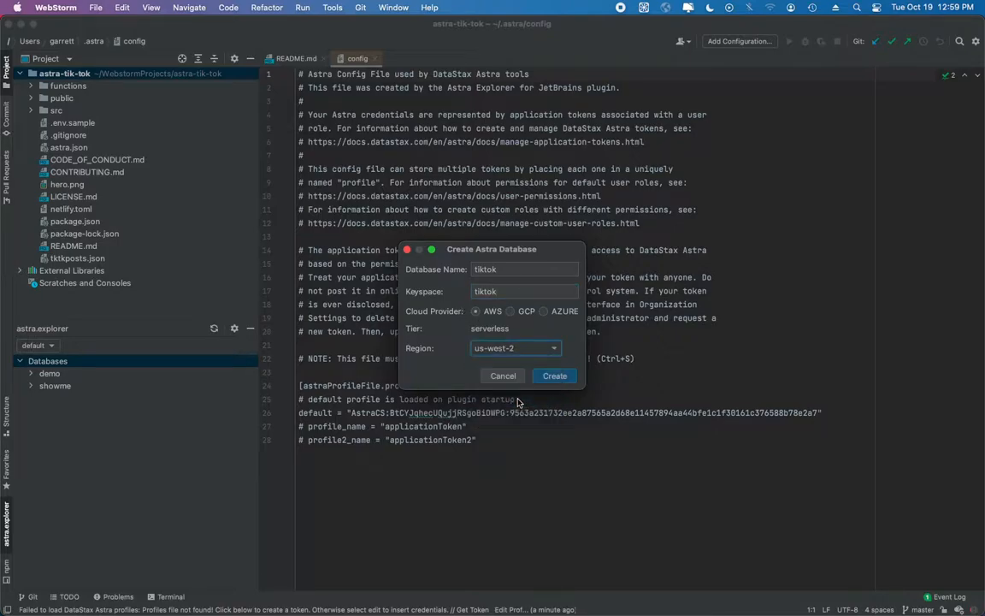
{"action": "left_click", "coordinate": [555, 377]}
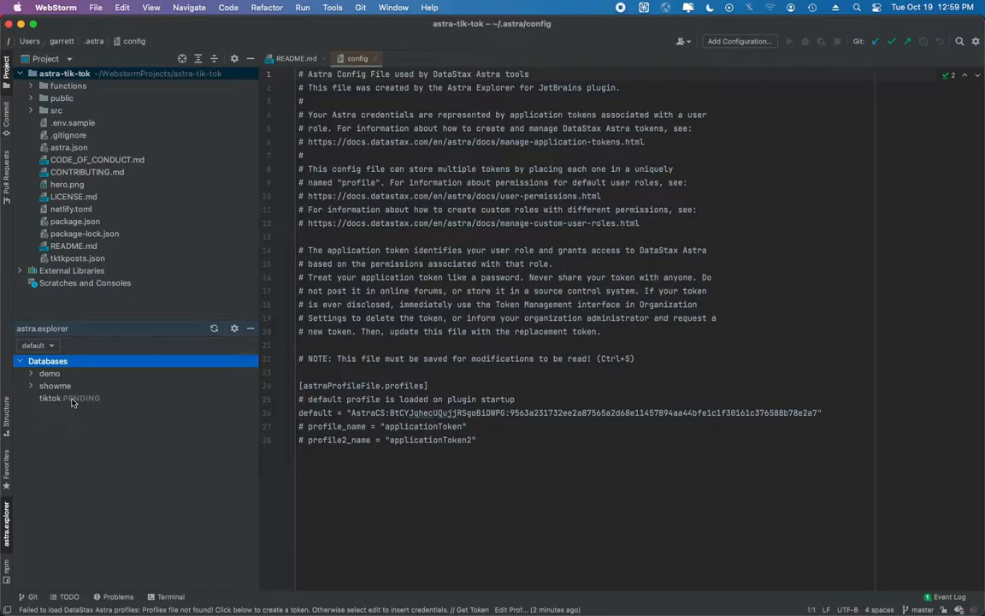
- Run 'npm install' on package.json and enlarge the run output panel
{"action": "left_click", "coordinate": [89, 220]}
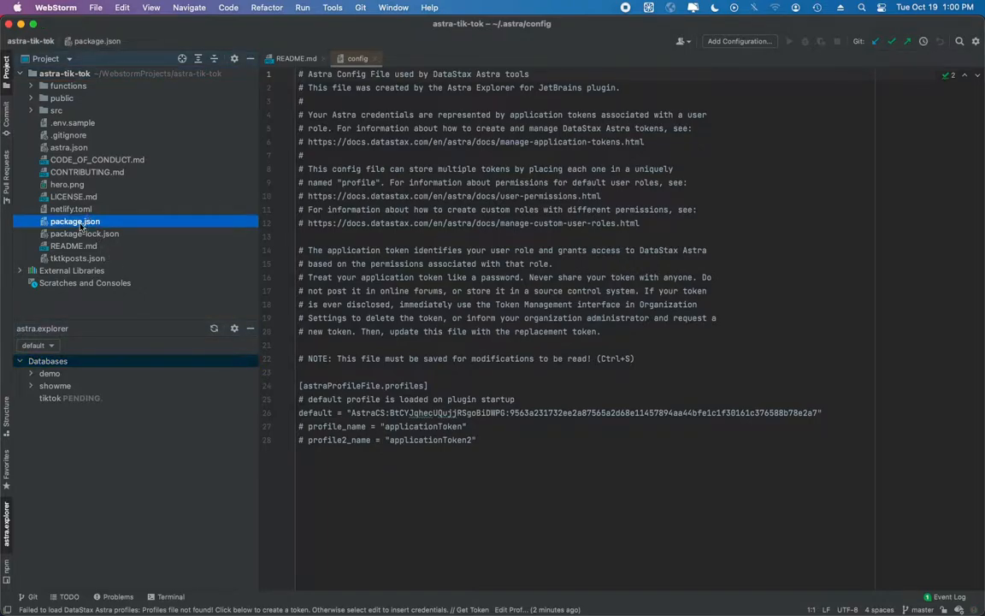
{"action": "right_click", "coordinate": [82, 224]}
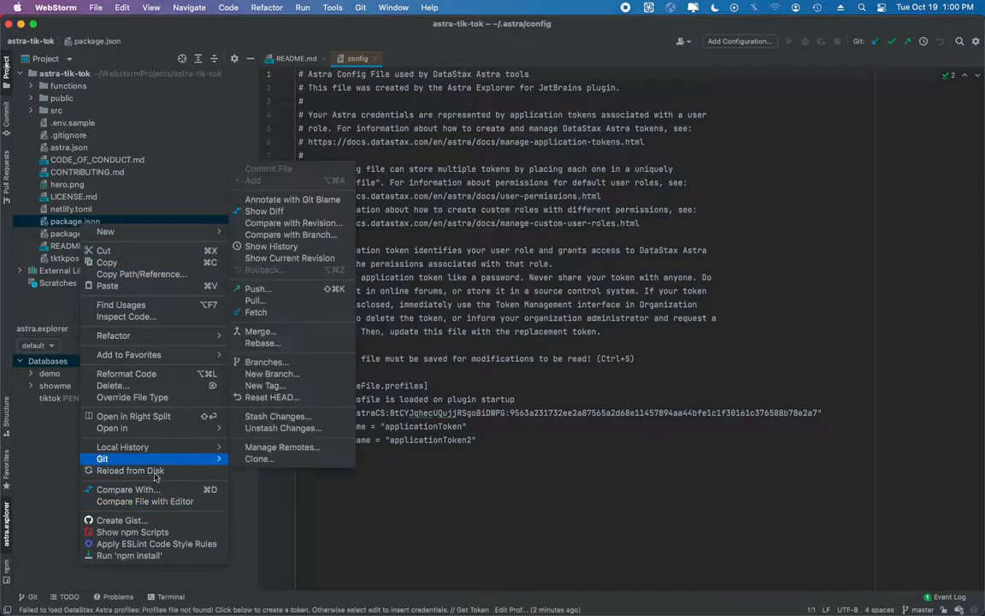
{"action": "left_click", "coordinate": [139, 556]}
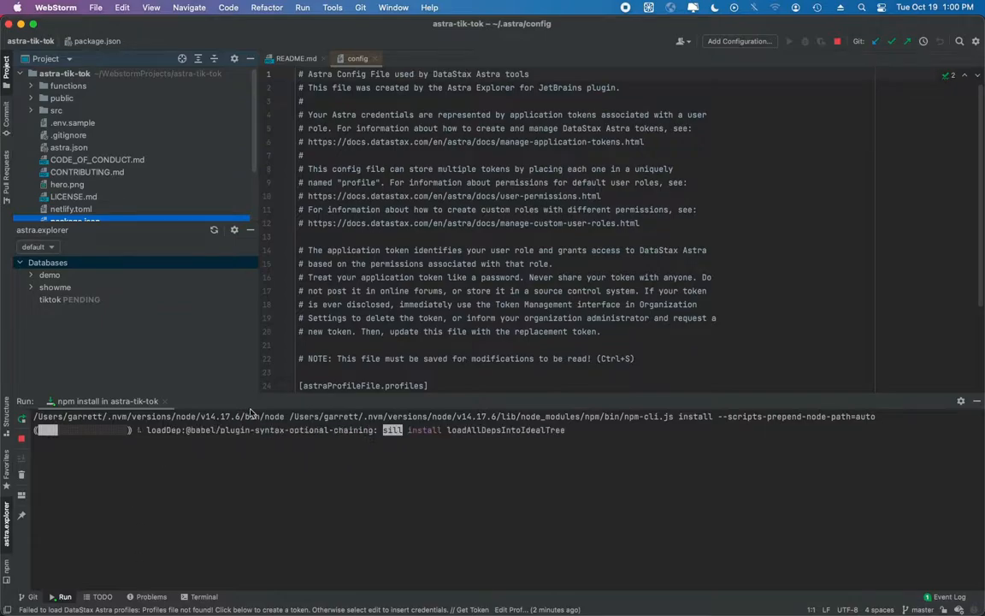
{"action": "left_click_drag", "start_coordinate": [235, 396], "coordinate": [248, 446]}
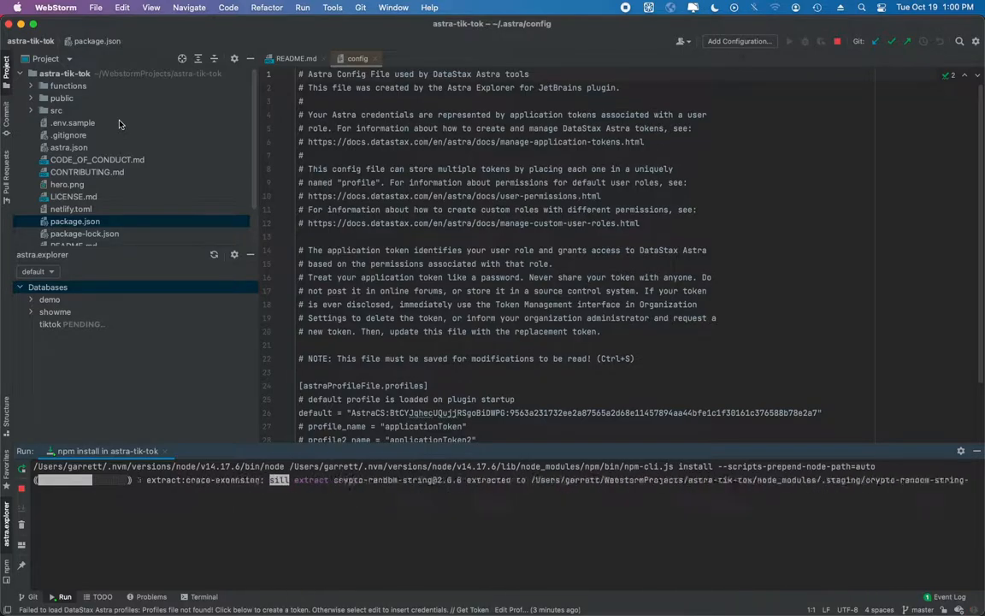
- Copy .env.sample into the project root as a new file named .env and open it
{"action": "left_click", "coordinate": [65, 125]}
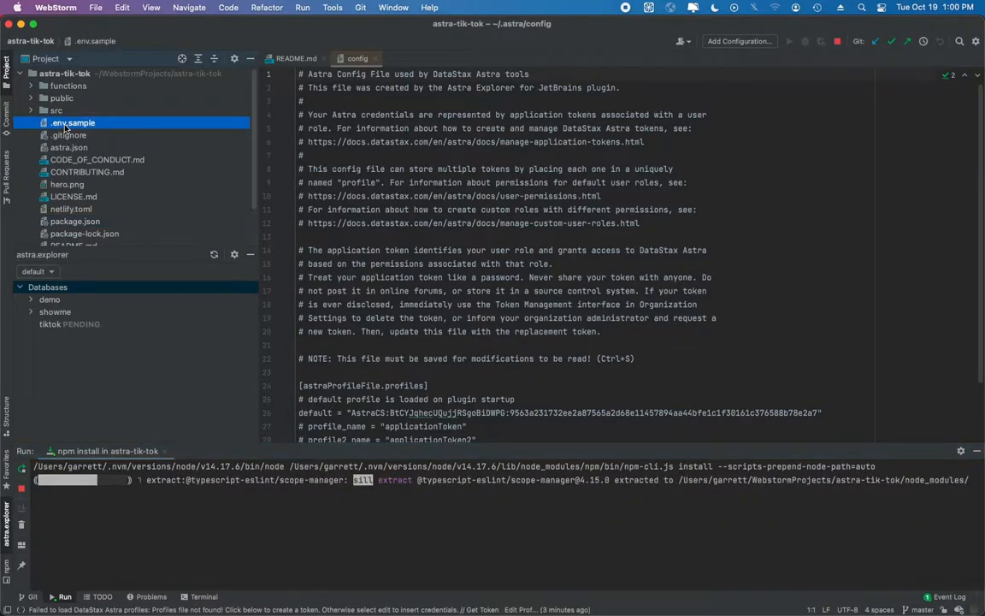
{"action": "right_click", "coordinate": [65, 127]}
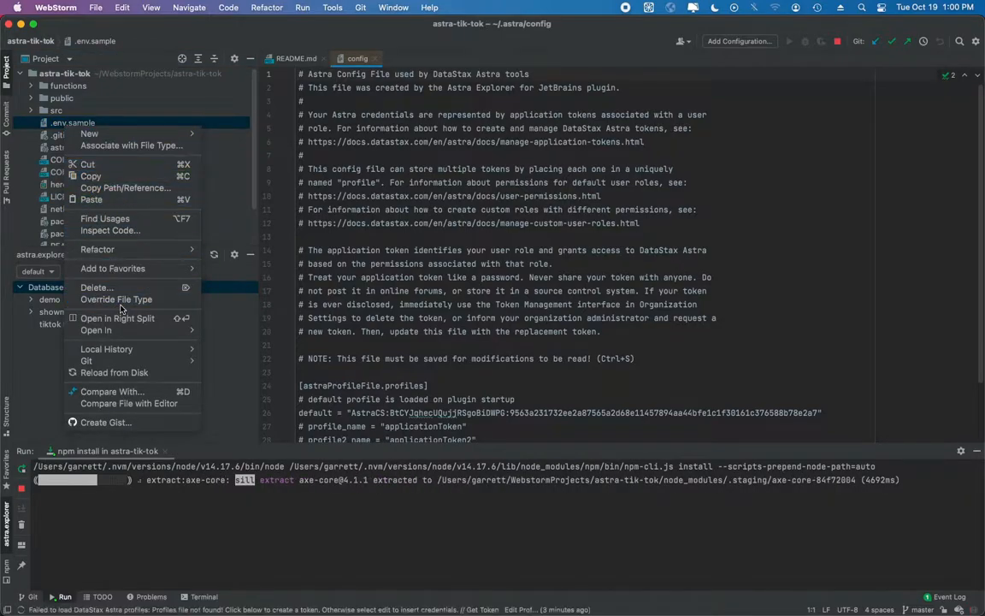
{"action": "left_click", "coordinate": [109, 177]}
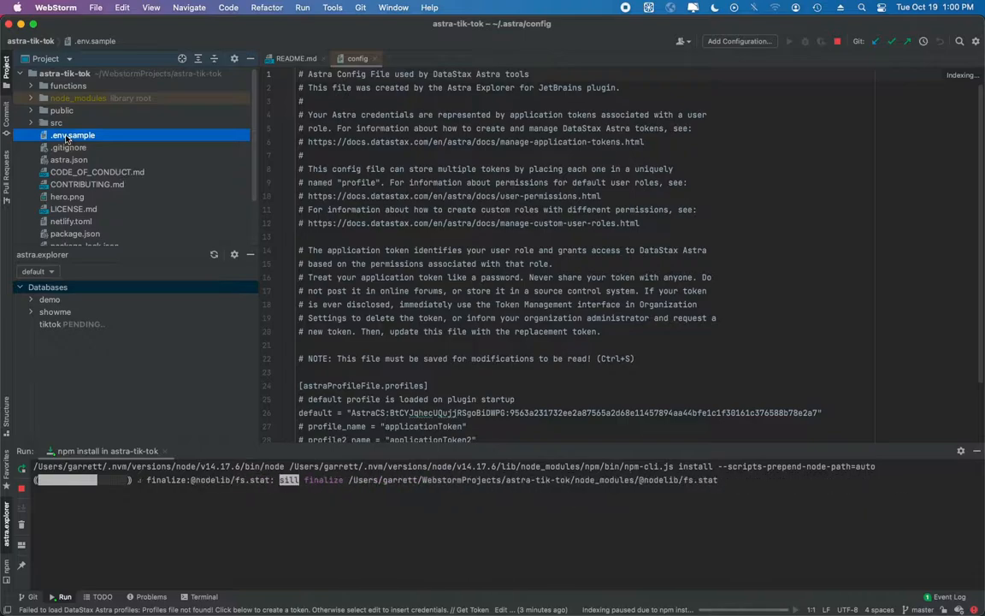
{"action": "left_click", "coordinate": [55, 74]}
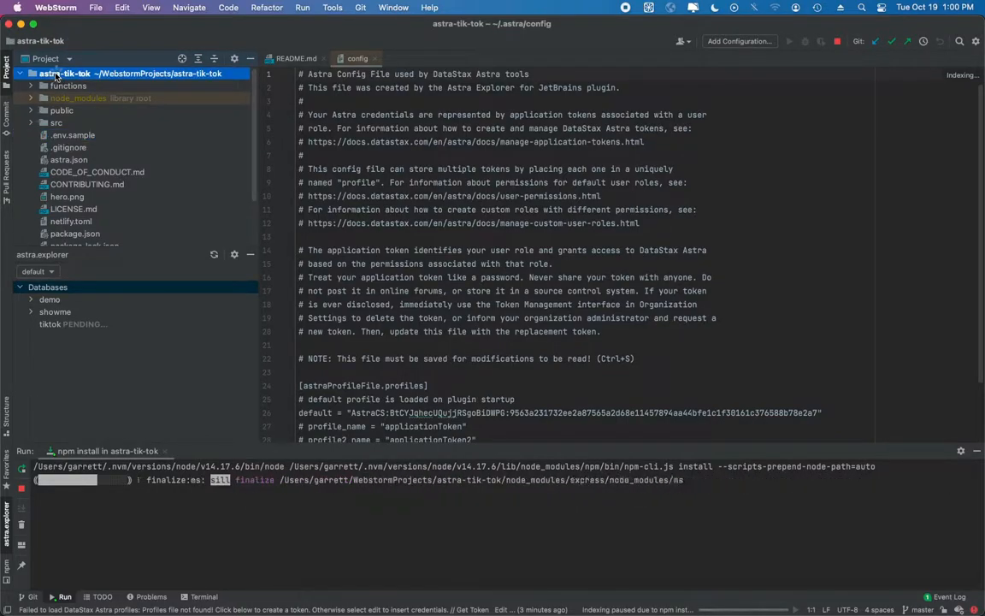
{"action": "right_click", "coordinate": [56, 73]}
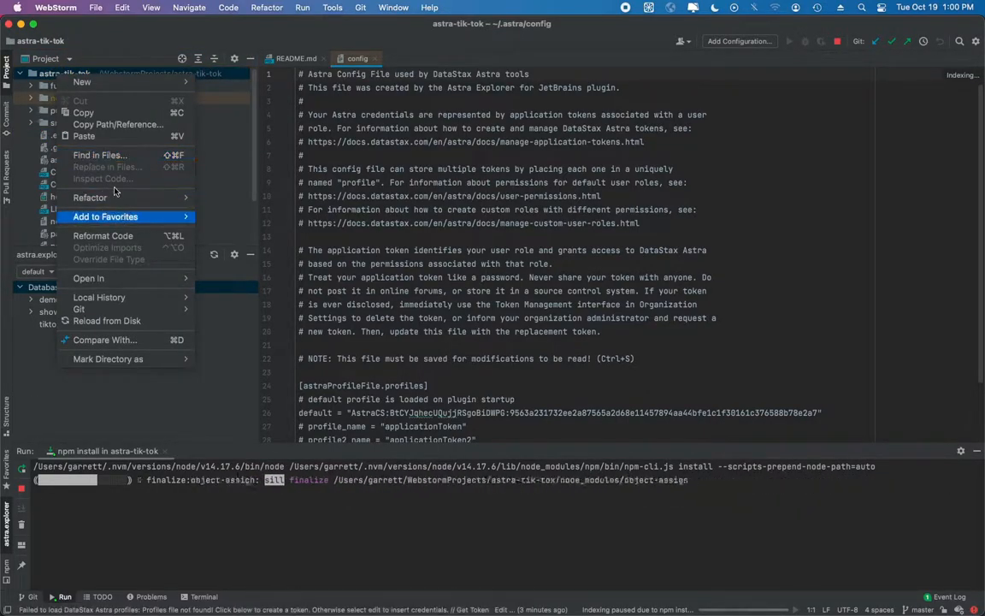
{"action": "left_click", "coordinate": [102, 136]}
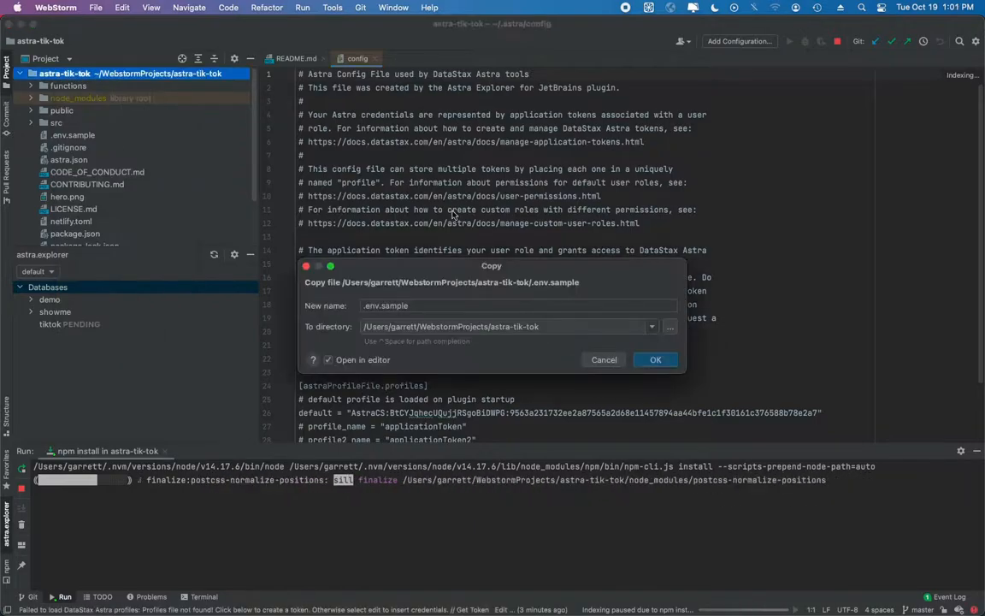
{"action": "key", "text": "End"}
{"action": "key", "text": "BackSpace"}
{"action": "key", "text": "BackSpace"}
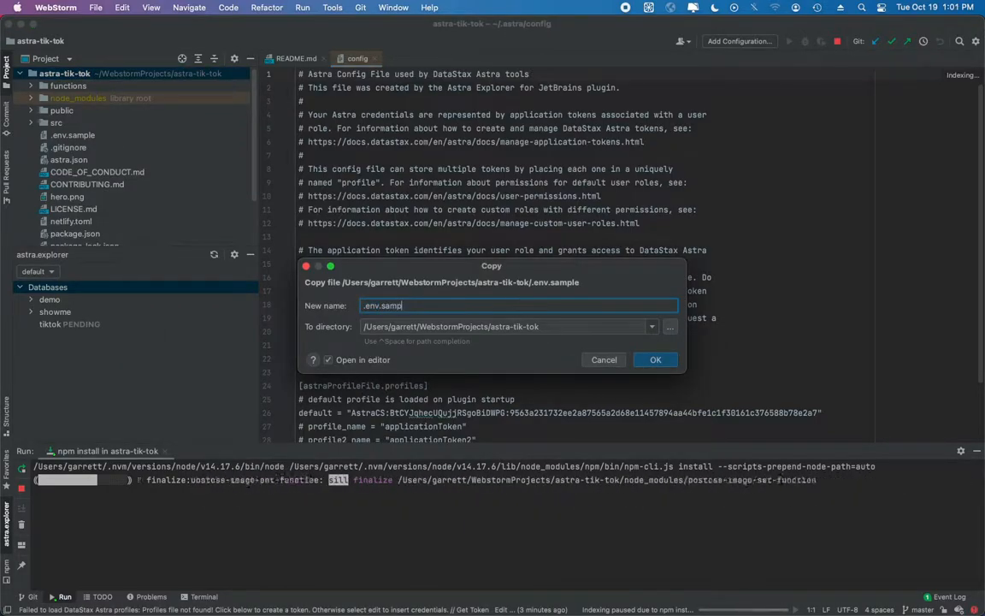
{"action": "type", "text": "local"}
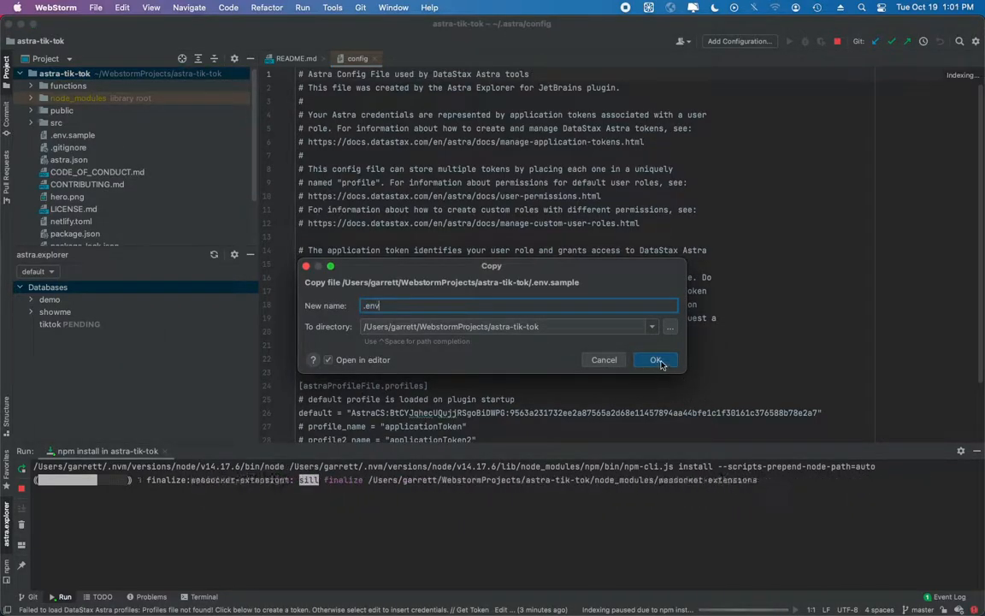
{"action": "left_click", "coordinate": [655, 359]}
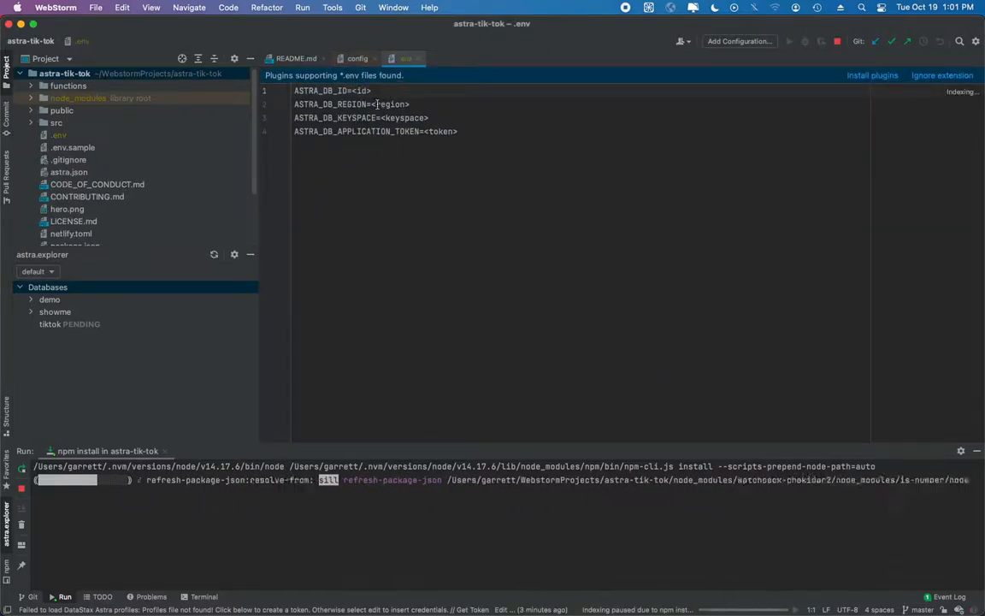
- Set ASTRA_DB_REGION to us-west-2 and ASTRA_DB_KEYSPACE to tiktok in the .env file
{"action": "left_click_drag", "start_coordinate": [373, 104], "coordinate": [409, 104]}
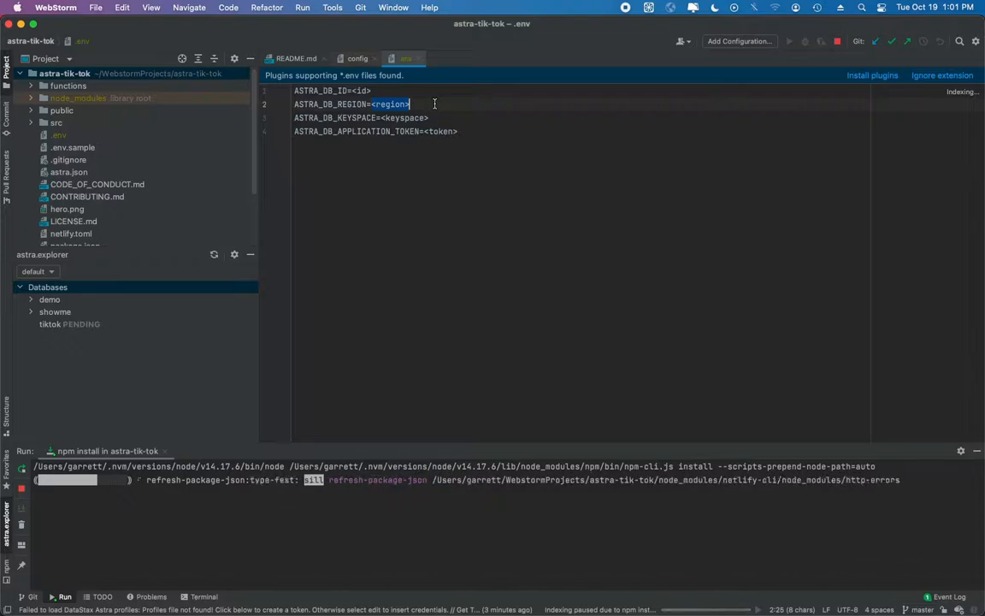
{"action": "type", "text": "us-west-2"}
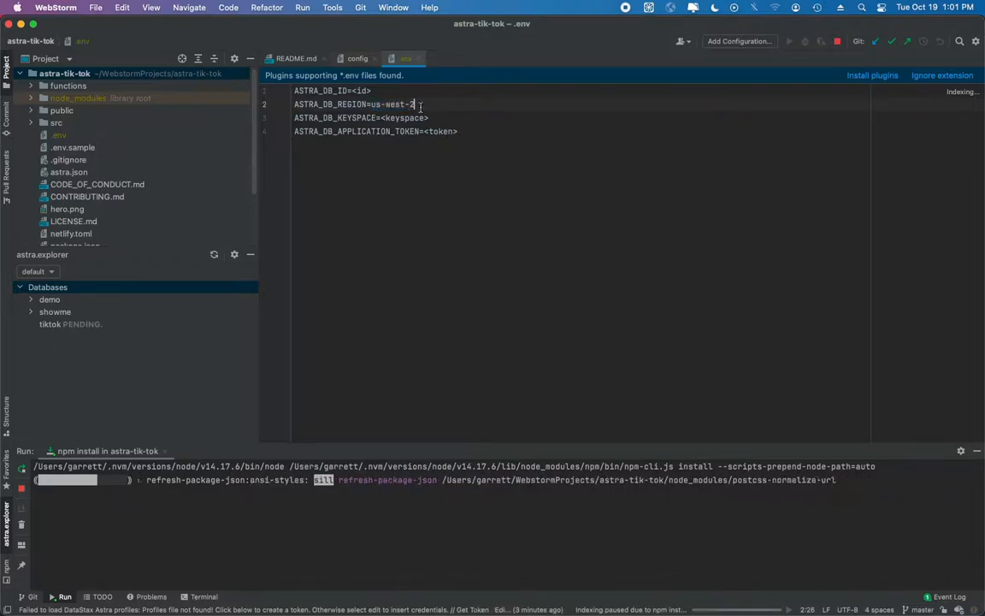
{"action": "left_click_drag", "start_coordinate": [381, 117], "coordinate": [454, 115]}
{"action": "type", "text": "tiktok"}
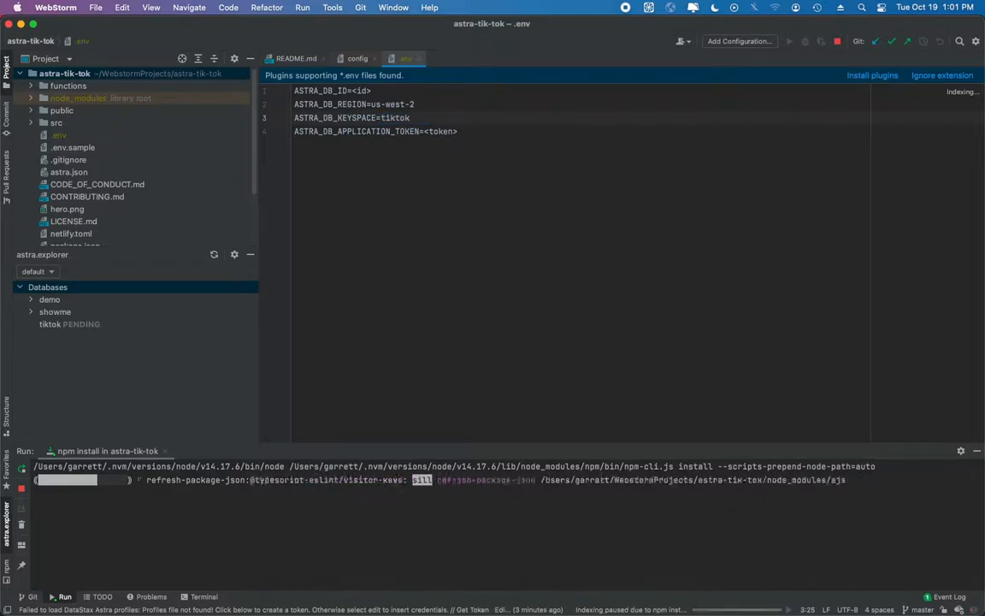
- Copy the default Astra application token from the config file and paste it as ASTRA_DB_APPLICATION_TOKEN in .env
{"action": "left_click", "coordinate": [348, 59]}
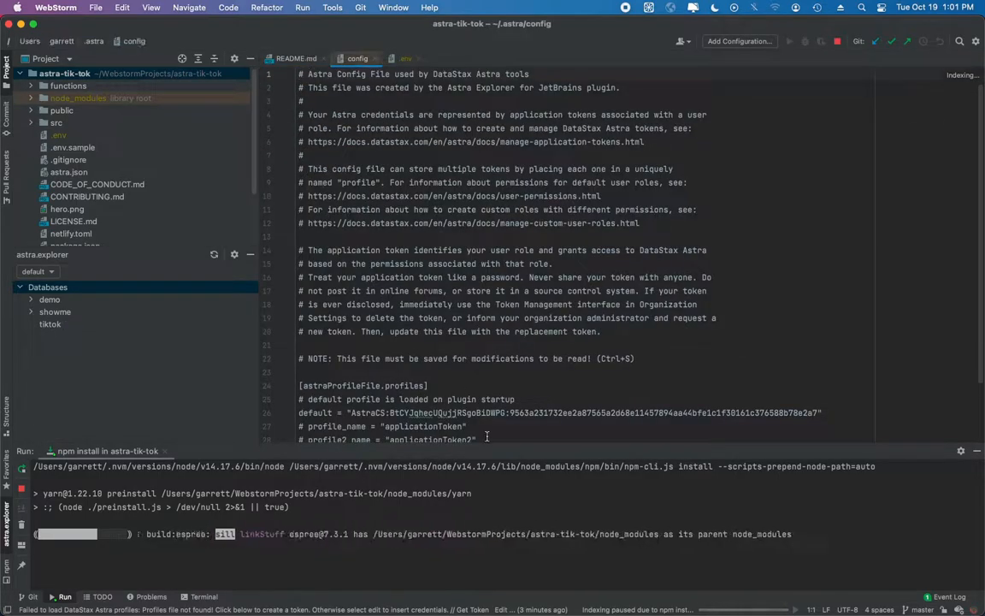
{"action": "scroll", "coordinate": [445, 391], "scroll_direction": "down", "scroll_amount": 2}
{"action": "scroll", "coordinate": [445, 390], "scroll_direction": "down", "scroll_amount": 2}
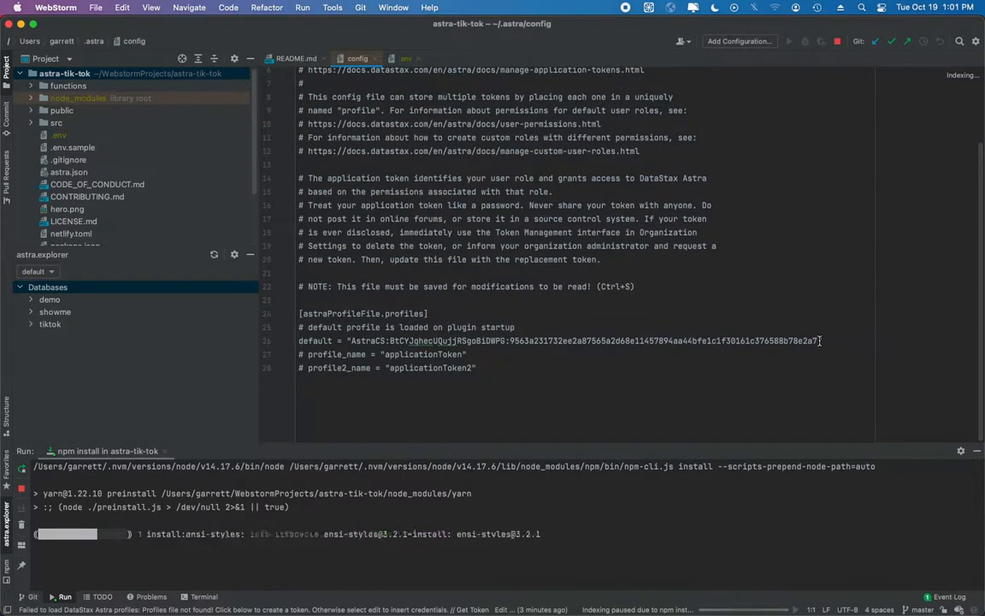
{"action": "left_click_drag", "start_coordinate": [819, 340], "coordinate": [352, 342]}
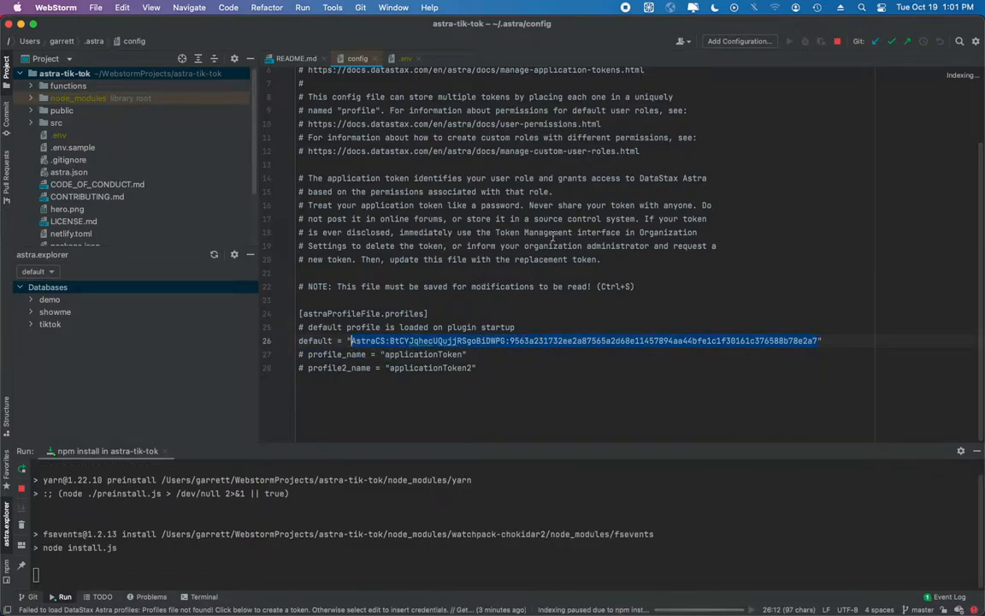
{"action": "left_click", "coordinate": [405, 57]}
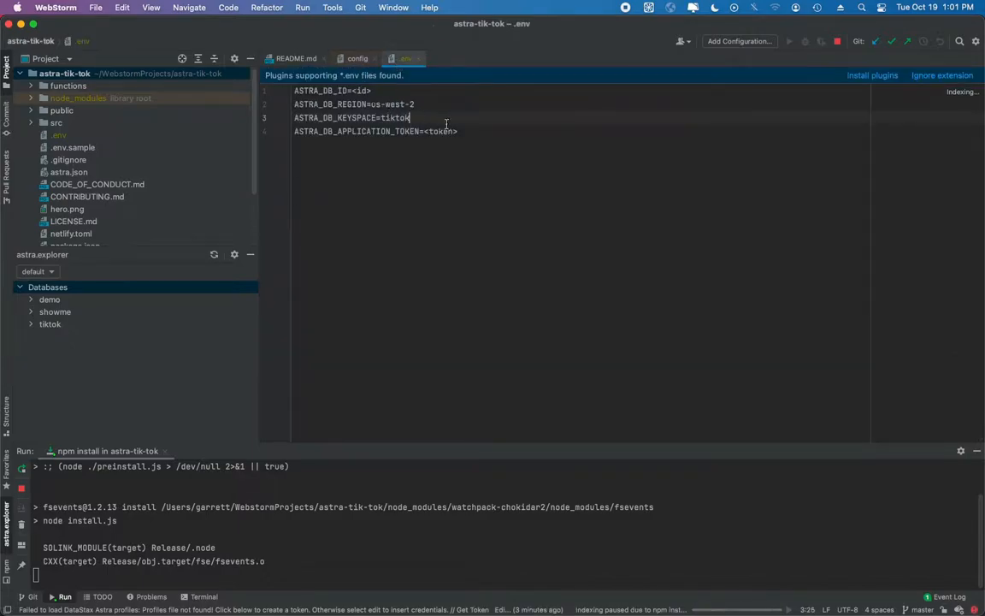
{"action": "left_click_drag", "start_coordinate": [458, 131], "coordinate": [424, 131]}
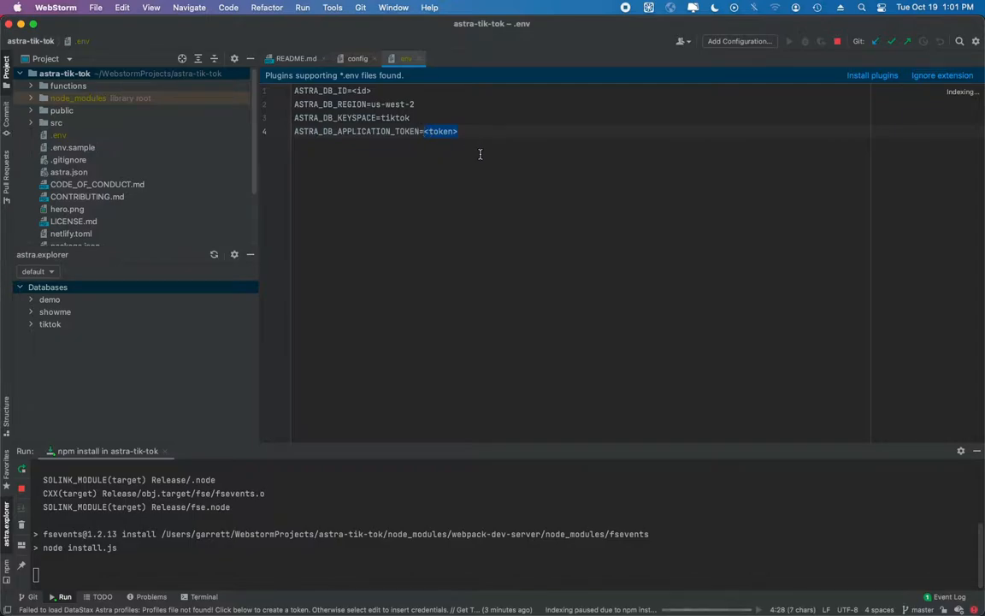
{"action": "key", "text": "super+v"}
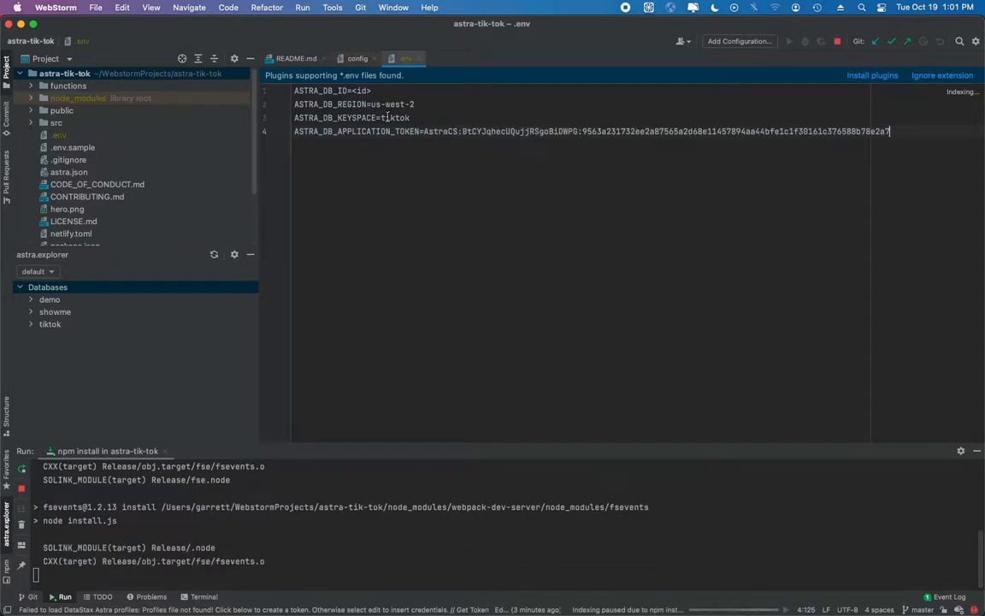
- Replace the ASTRA_DB_ID placeholder with the tiktok database's ID copied from the Astra dashboard in the browser
{"action": "left_click_drag", "start_coordinate": [352, 90], "coordinate": [372, 90]}
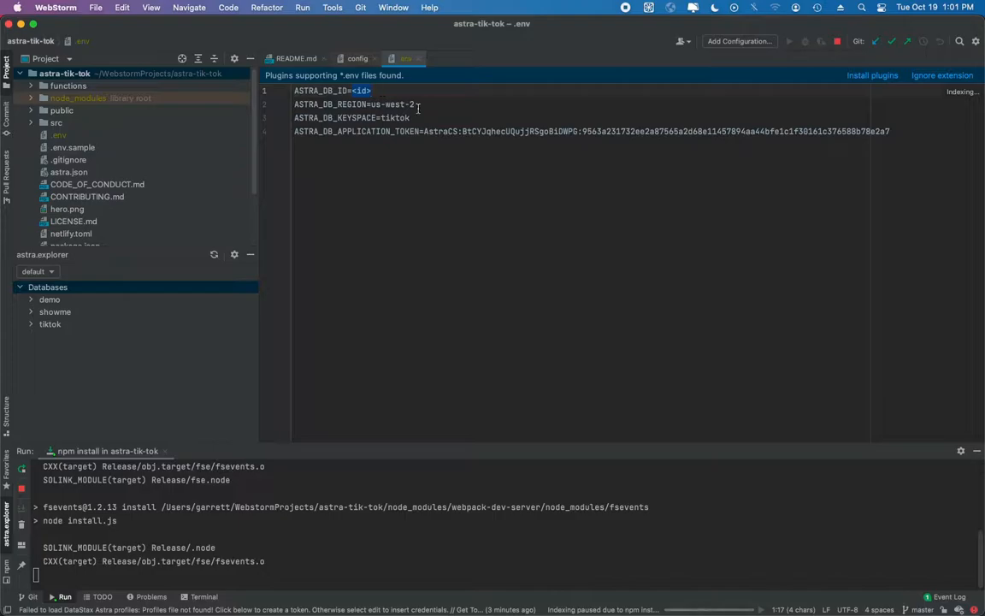
{"action": "key", "text": "BackSpace"}
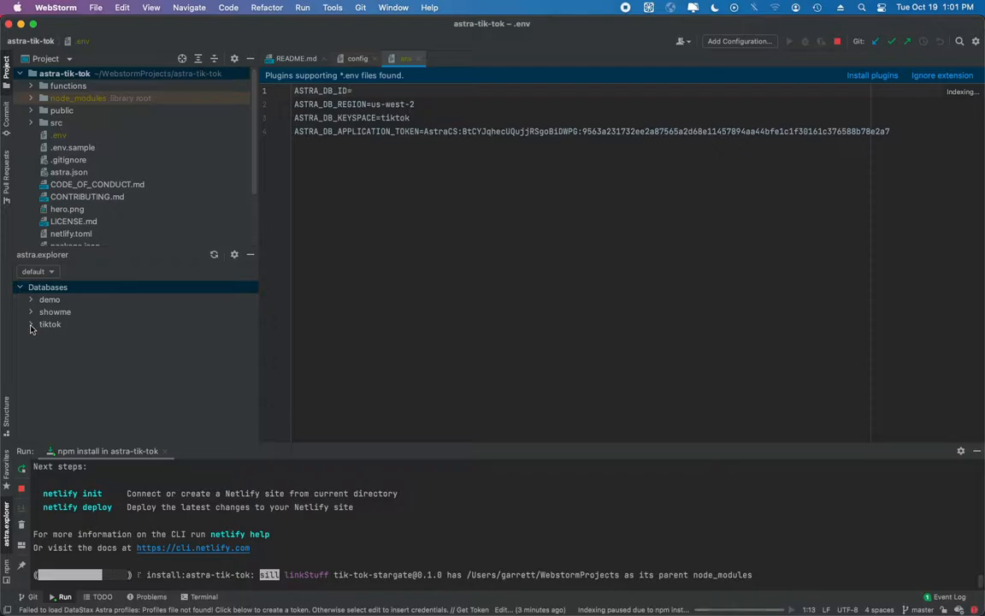
{"action": "left_click", "coordinate": [31, 326]}
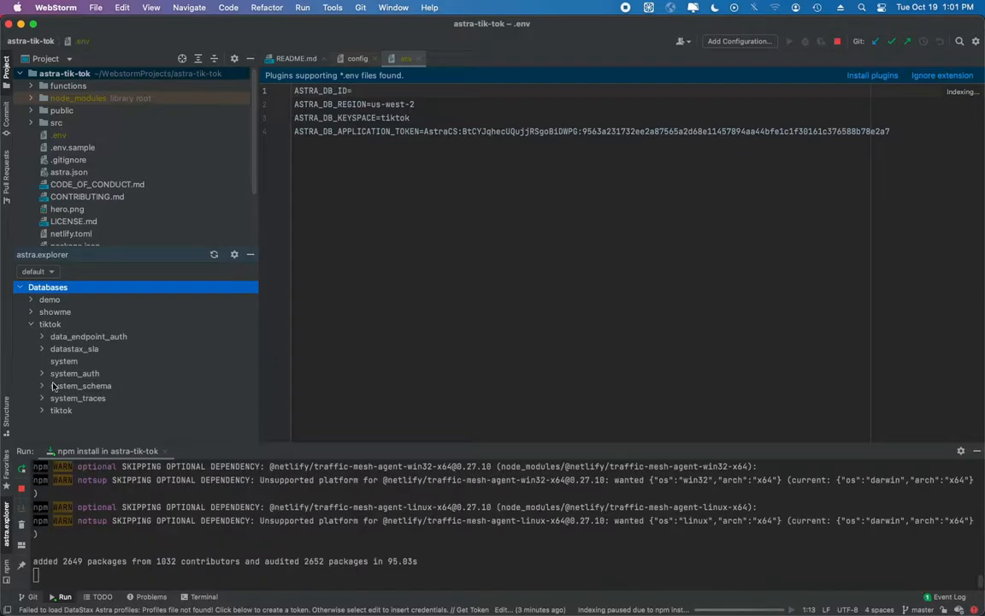
{"action": "left_click", "coordinate": [43, 411]}
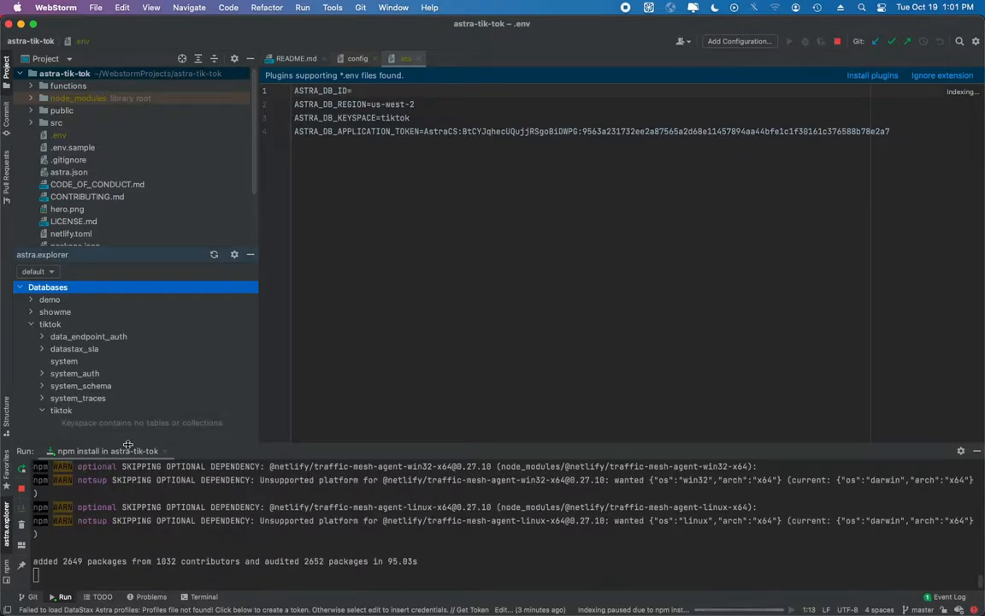
{"action": "key", "text": "super+Tab"}
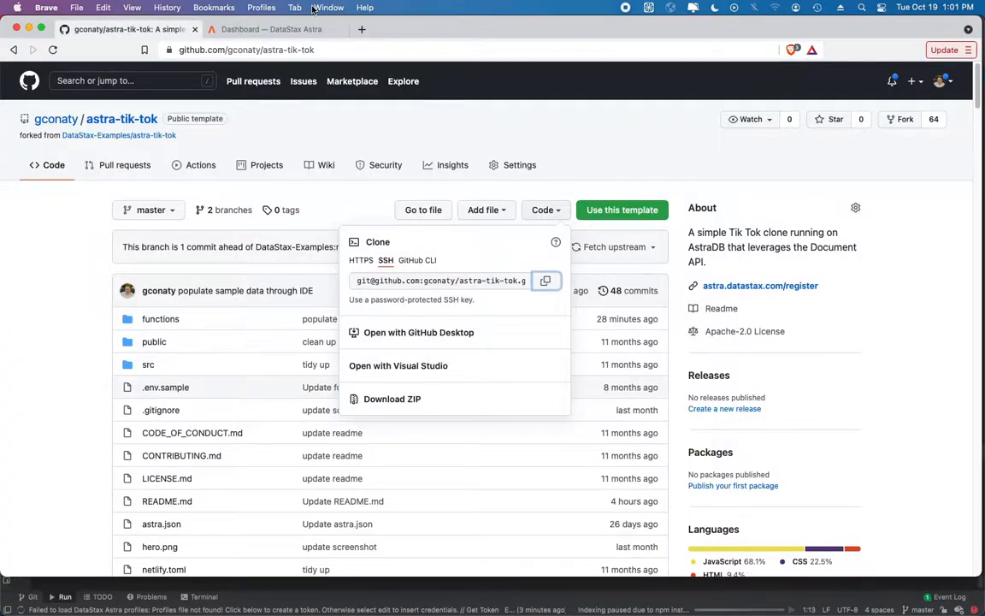
{"action": "left_click", "coordinate": [283, 31]}
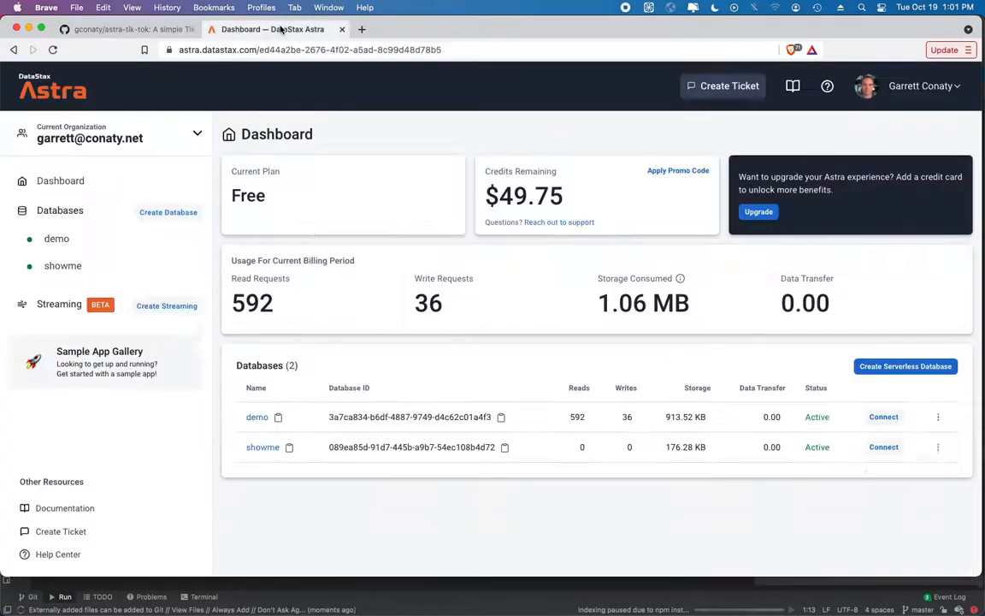
{"action": "left_click", "coordinate": [53, 52]}
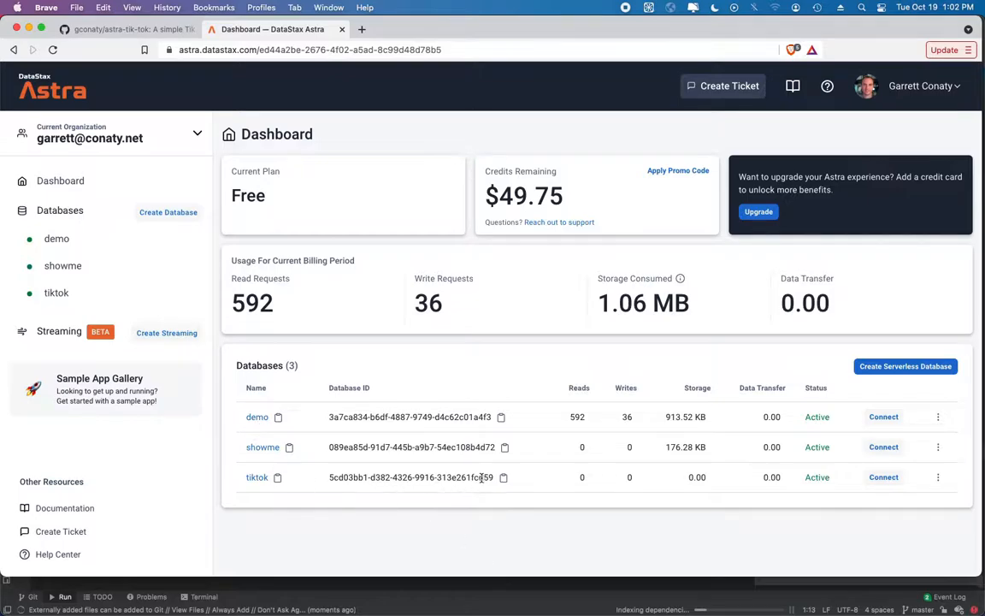
{"action": "left_click", "coordinate": [503, 478]}
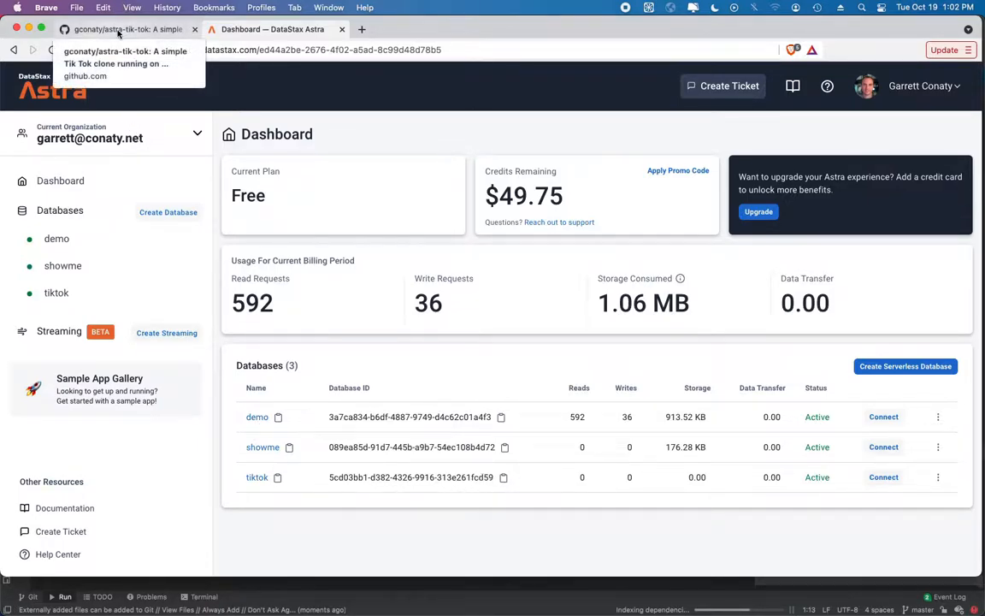
{"action": "key", "text": "super+Tab"}
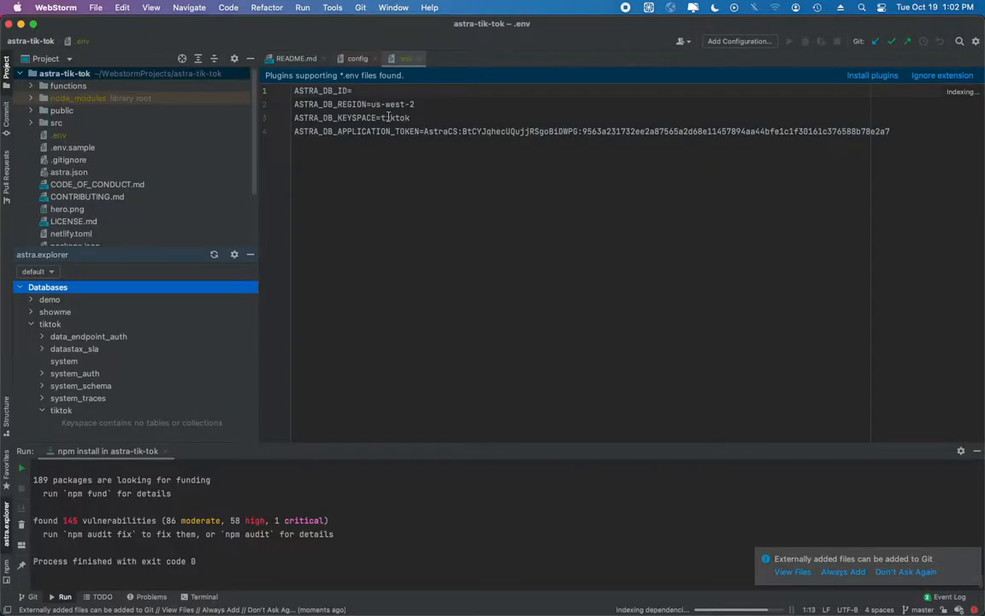
{"action": "key", "text": "super+v"}
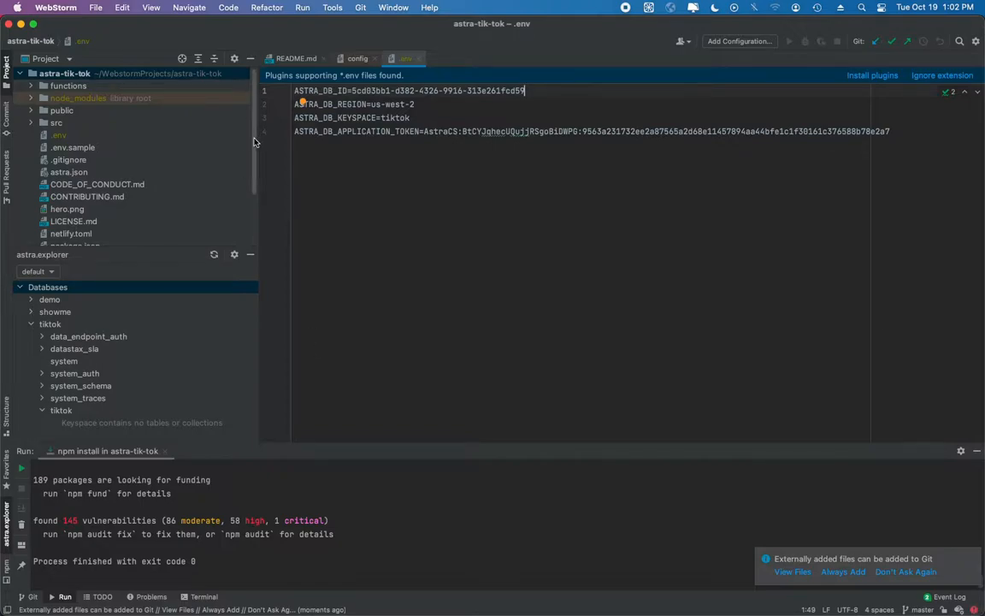
- Create a document collection named tktkposts in the tiktok keyspace of the tiktok database
{"action": "scroll", "coordinate": [228, 159], "scroll_direction": "down", "scroll_amount": 3}
{"action": "left_click", "coordinate": [62, 411]}
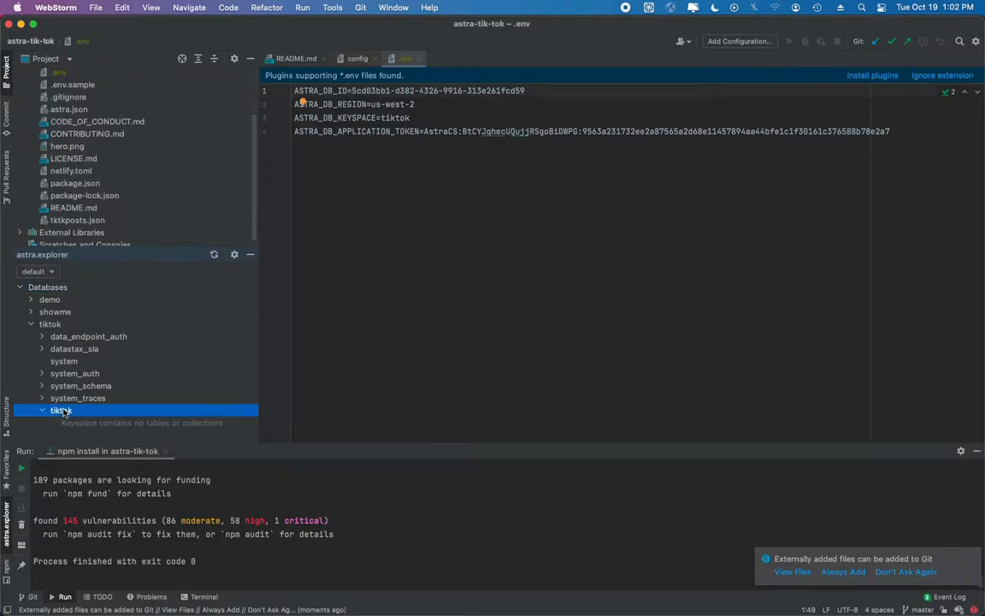
{"action": "right_click", "coordinate": [63, 412]}
{"action": "left_click", "coordinate": [109, 418]}
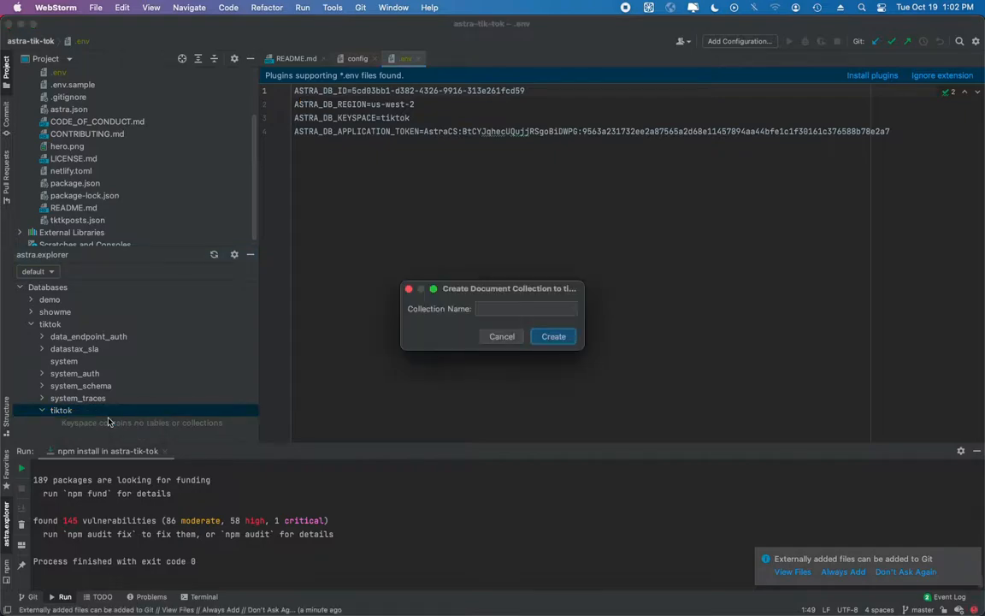
{"action": "left_click", "coordinate": [510, 313]}
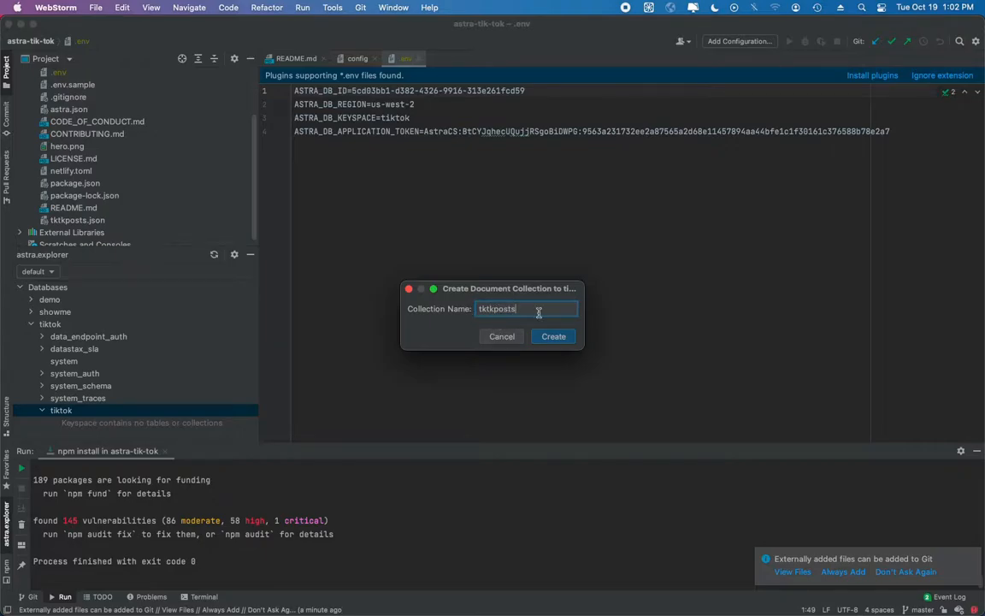
{"action": "left_click_drag", "start_coordinate": [548, 311], "coordinate": [477, 309]}
{"action": "left_click", "coordinate": [552, 338]}
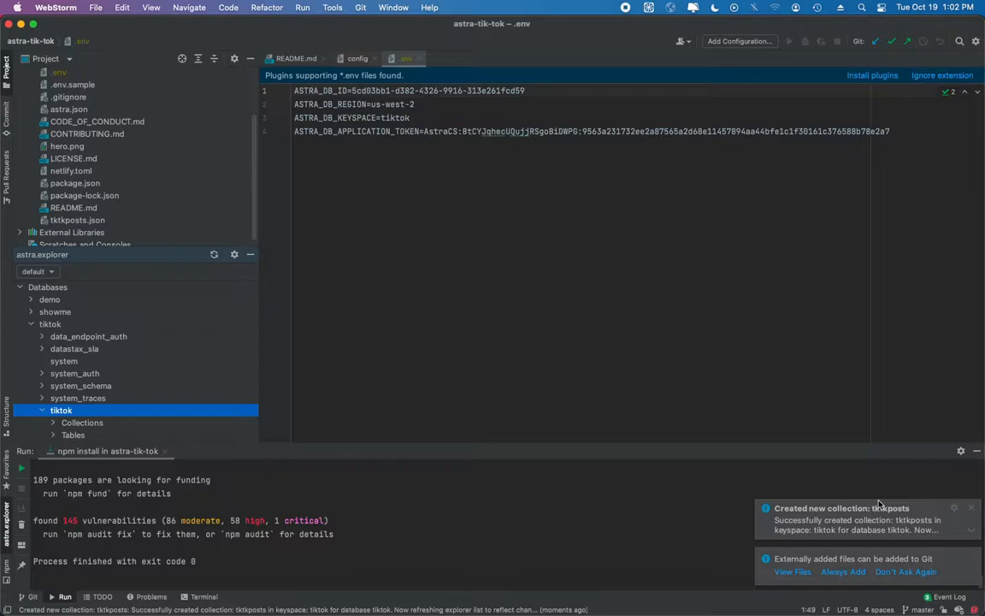
- Refresh the explorer, open tktkposts.json, and insert its documents into the tiktok database's tiktok keyspace tktkposts collection
{"action": "left_click", "coordinate": [50, 275]}
{"action": "left_click", "coordinate": [61, 326]}
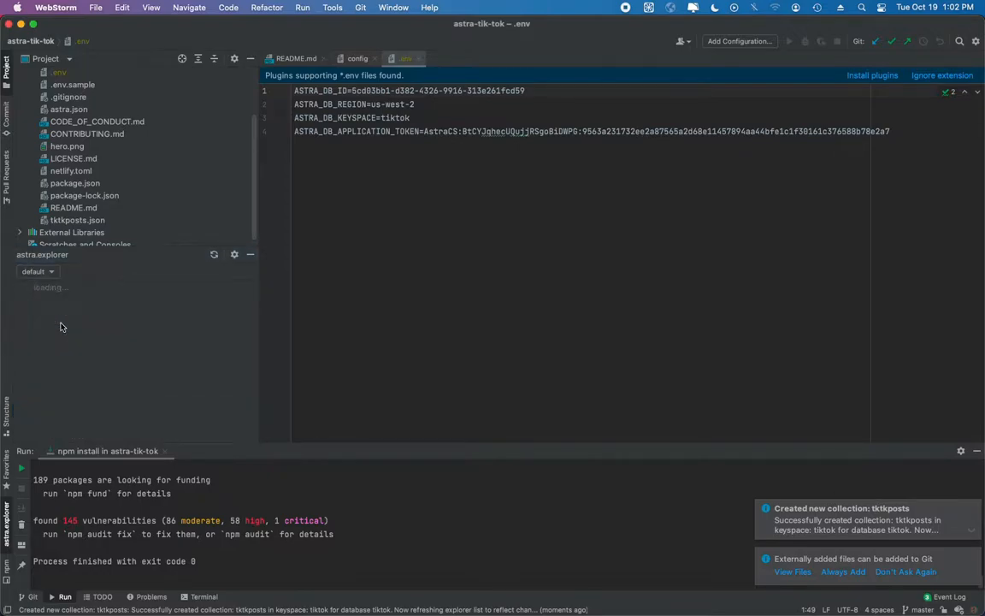
{"action": "scroll", "coordinate": [129, 212], "scroll_direction": "down", "scroll_amount": 1}
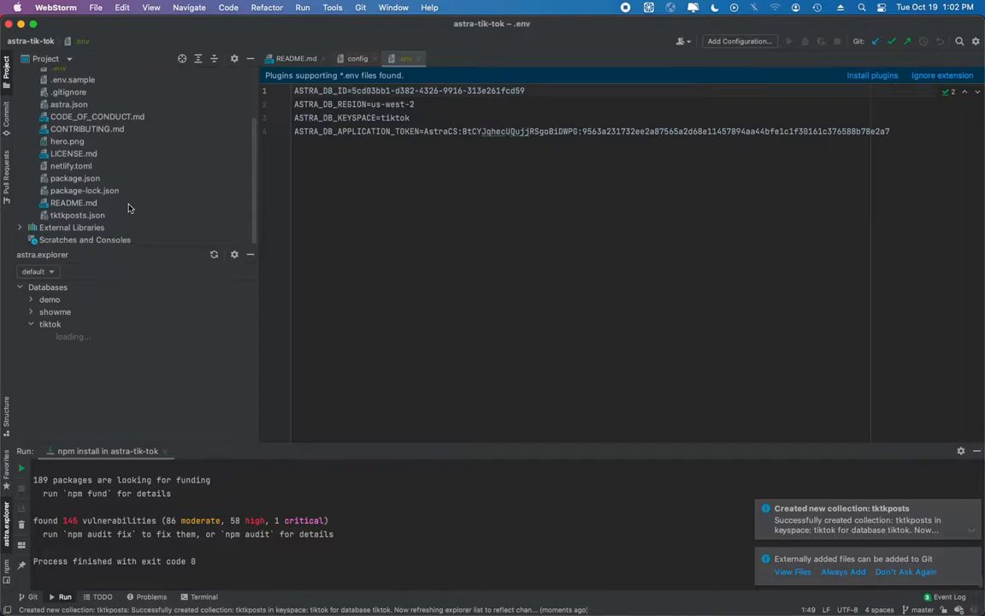
{"action": "double_click", "coordinate": [58, 216]}
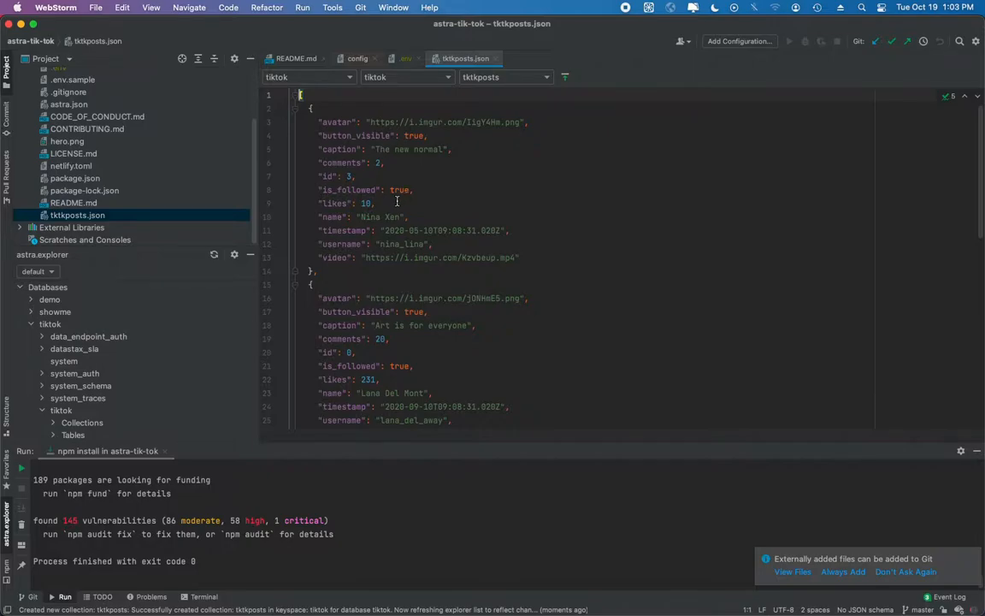
{"action": "left_click", "coordinate": [318, 77]}
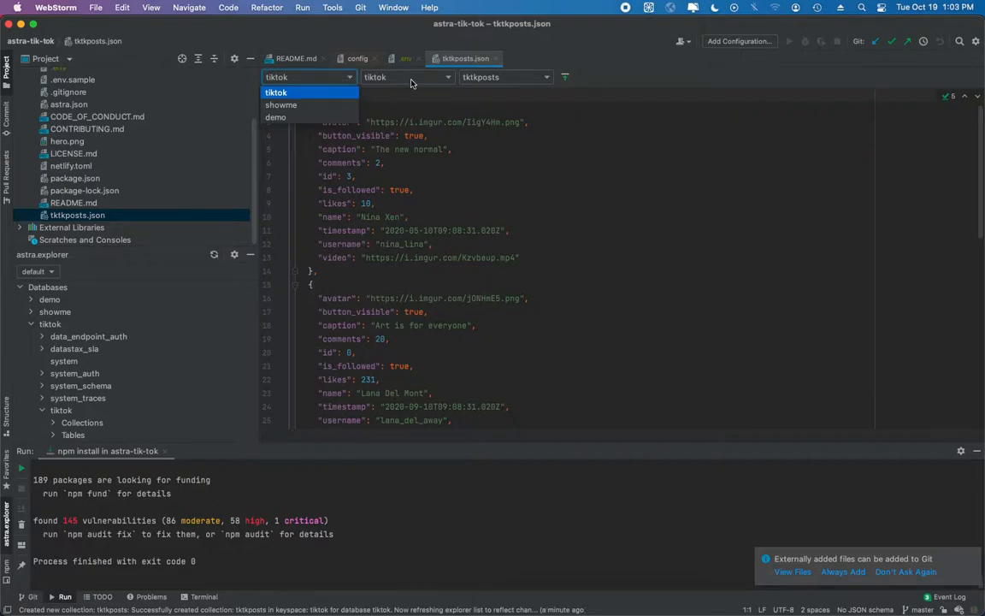
{"action": "left_click", "coordinate": [409, 79]}
{"action": "left_click", "coordinate": [381, 92]}
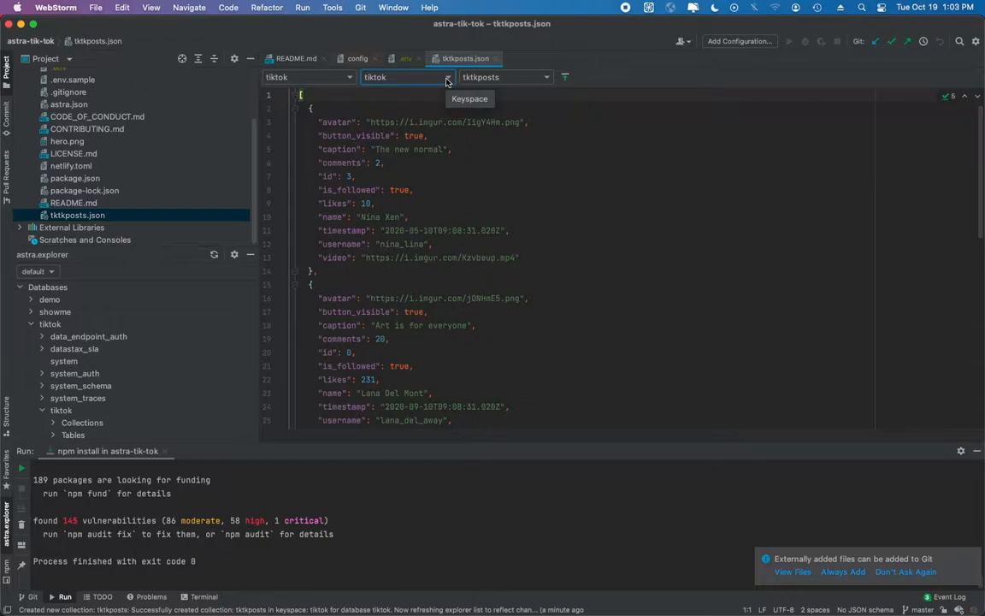
{"action": "left_click", "coordinate": [565, 79]}
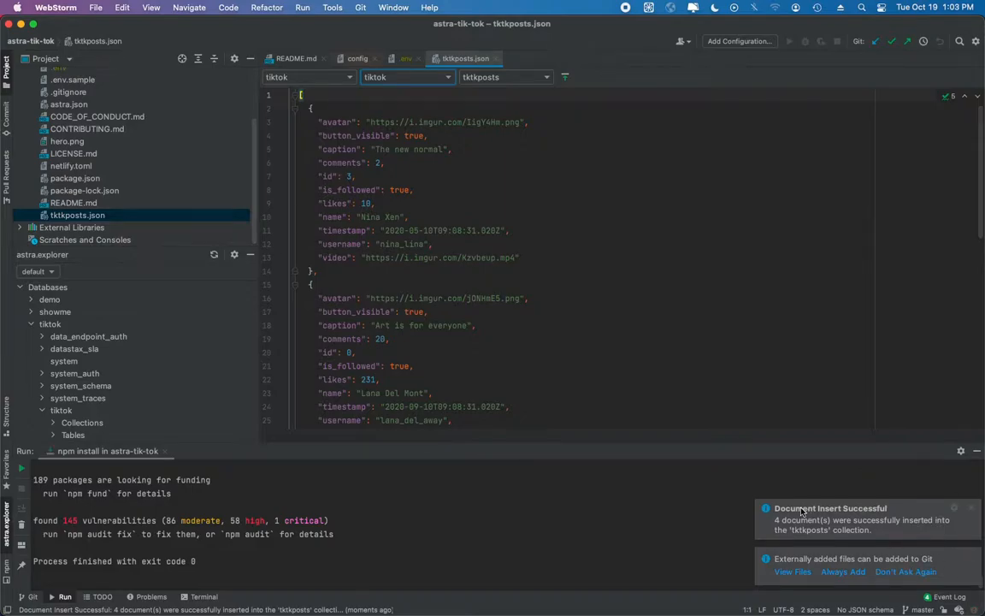
- Close the tktkposts.json, .env and config editor tabs
{"action": "left_click", "coordinate": [494, 59]}
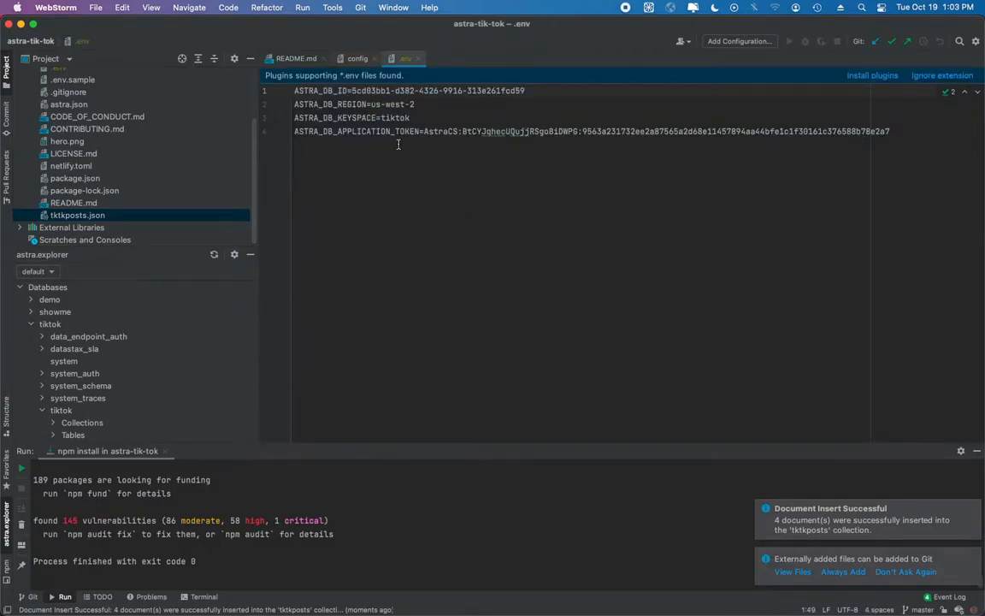
{"action": "left_click", "coordinate": [419, 59]}
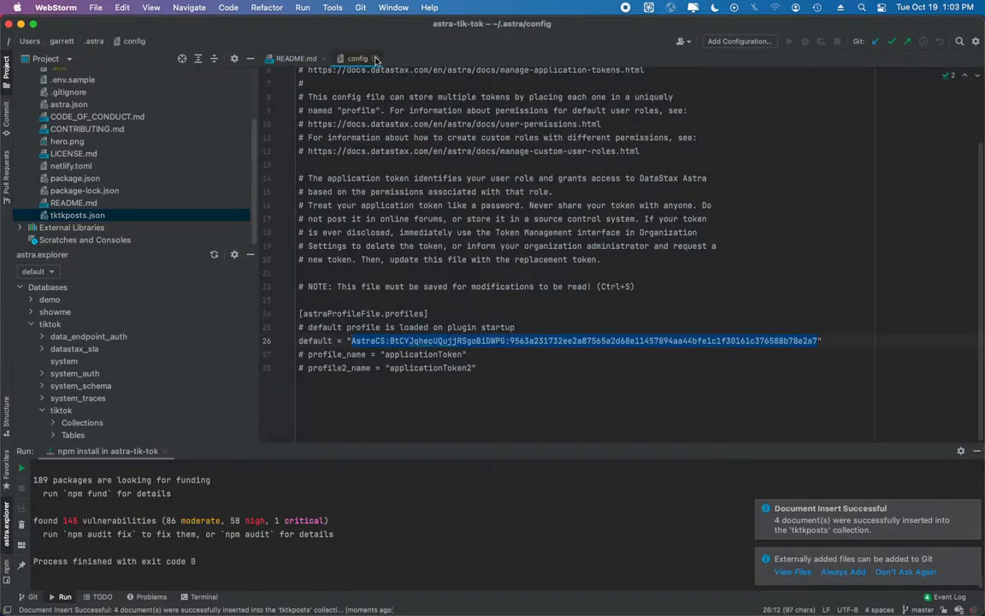
{"action": "left_click", "coordinate": [375, 59]}
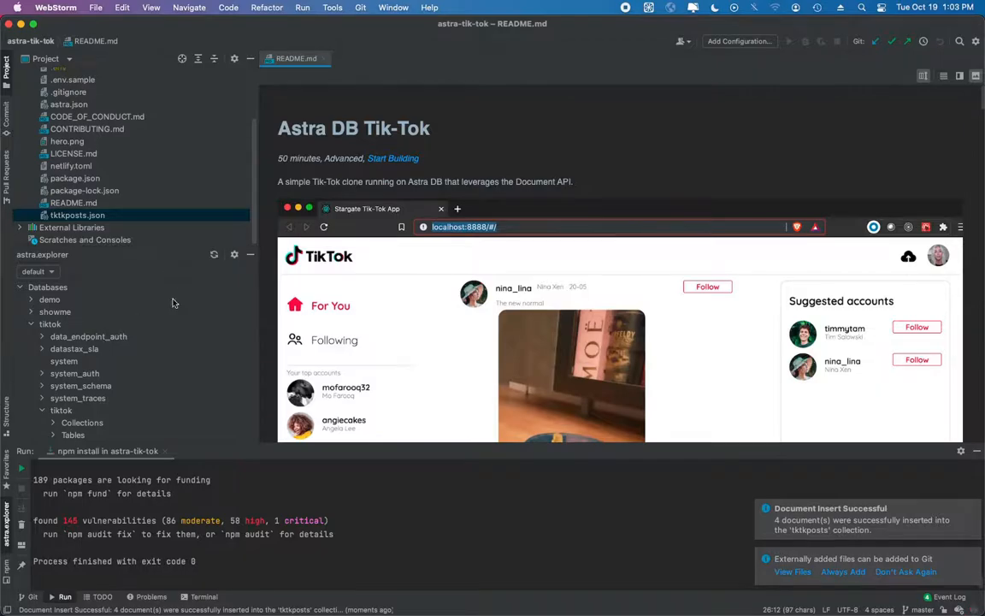
- Open the tktkposts collection under the tiktok keyspace to browse its documents
{"action": "left_click", "coordinate": [54, 440]}
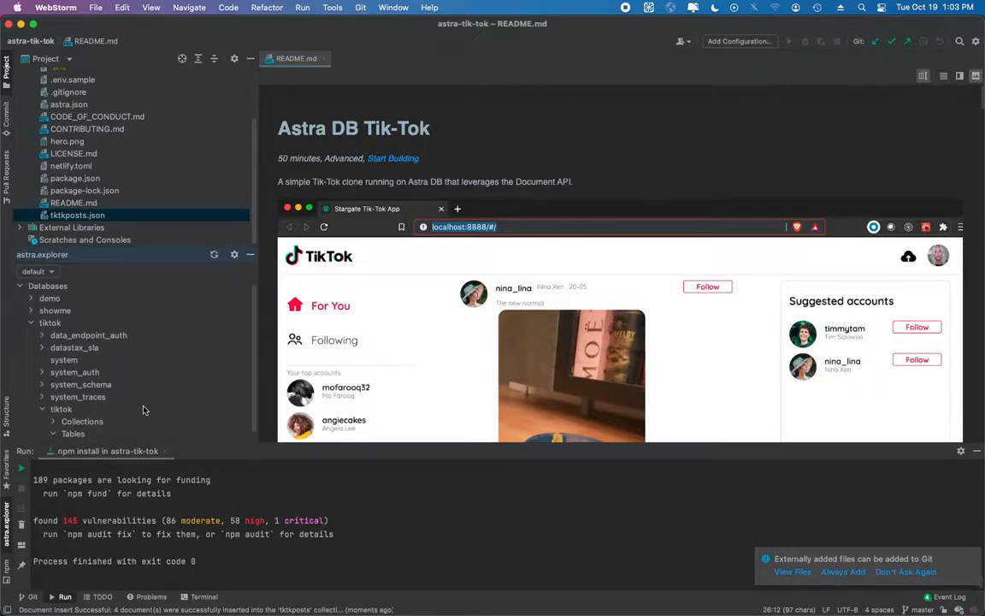
{"action": "left_click", "coordinate": [54, 412]}
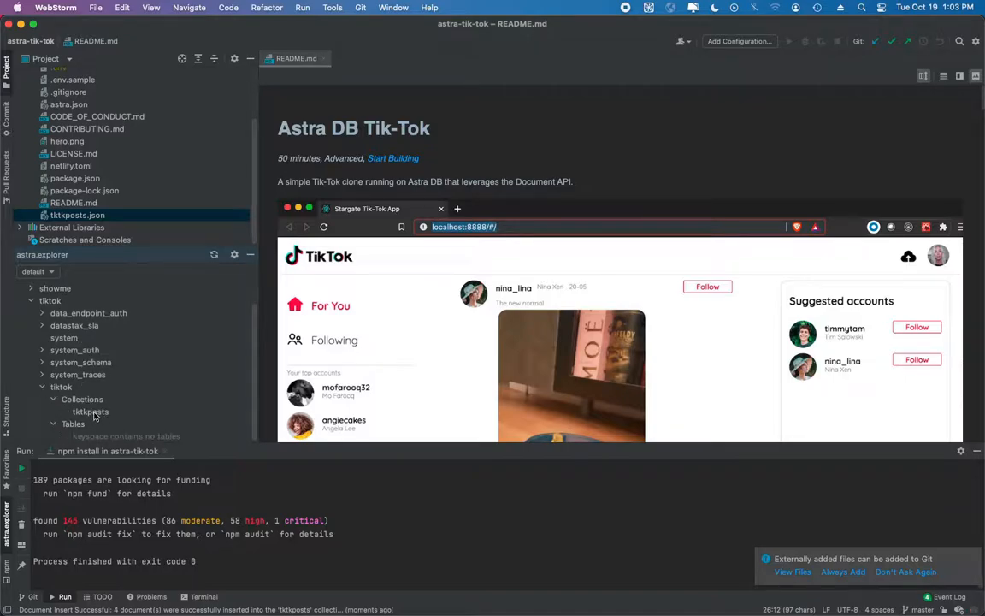
{"action": "left_click", "coordinate": [94, 414]}
{"action": "double_click", "coordinate": [94, 414]}
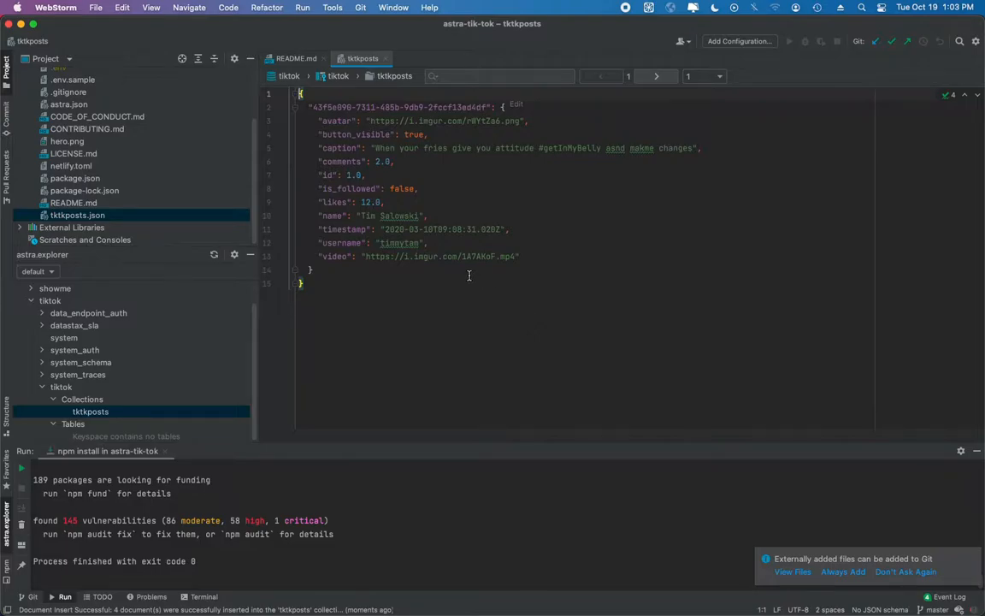
- Page through the tktkposts documents and set the page size to 20
{"action": "left_click", "coordinate": [657, 81]}
{"action": "left_click", "coordinate": [656, 80]}
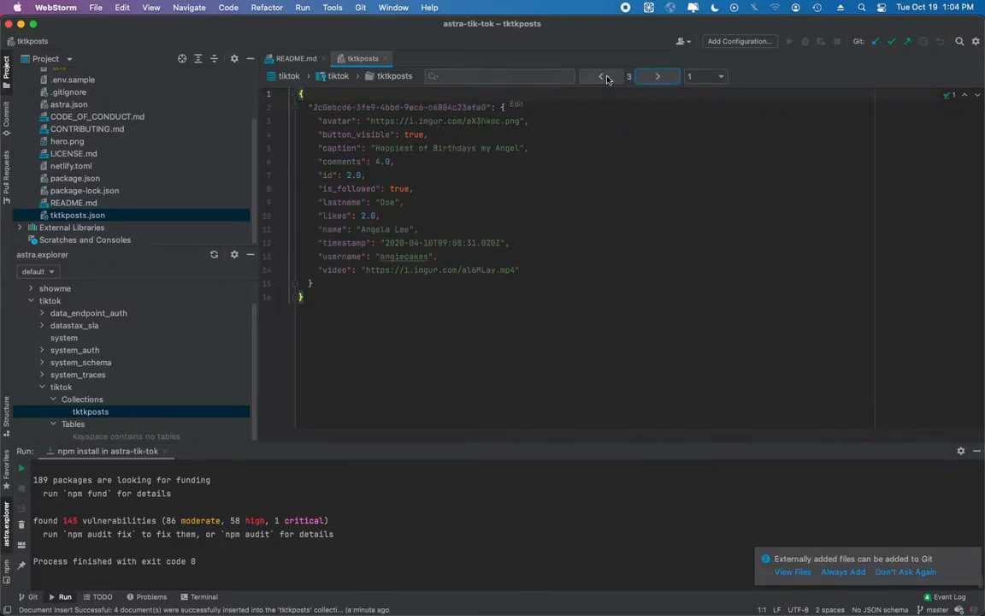
{"action": "left_click", "coordinate": [605, 79]}
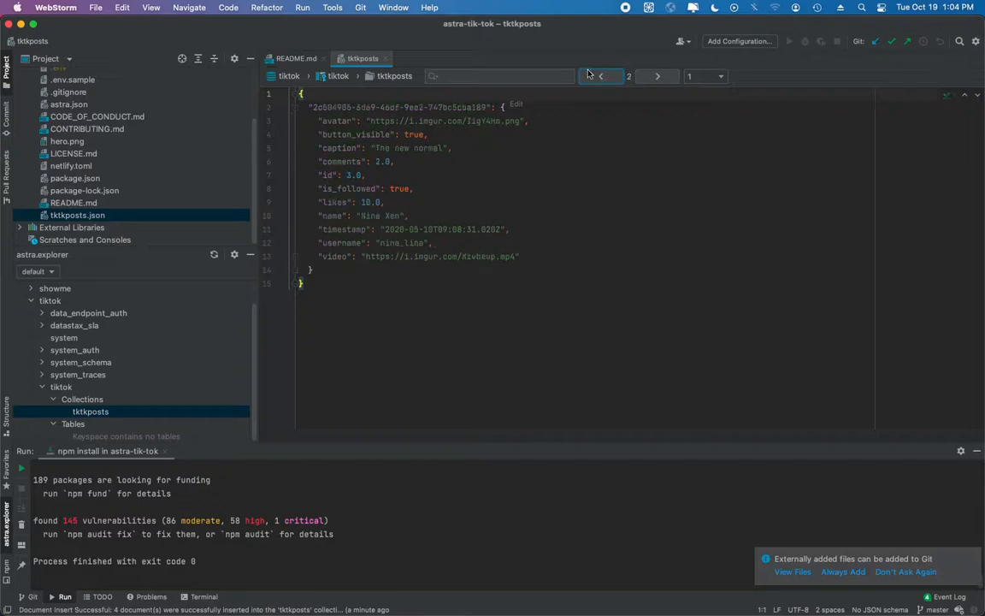
{"action": "left_click", "coordinate": [713, 77]}
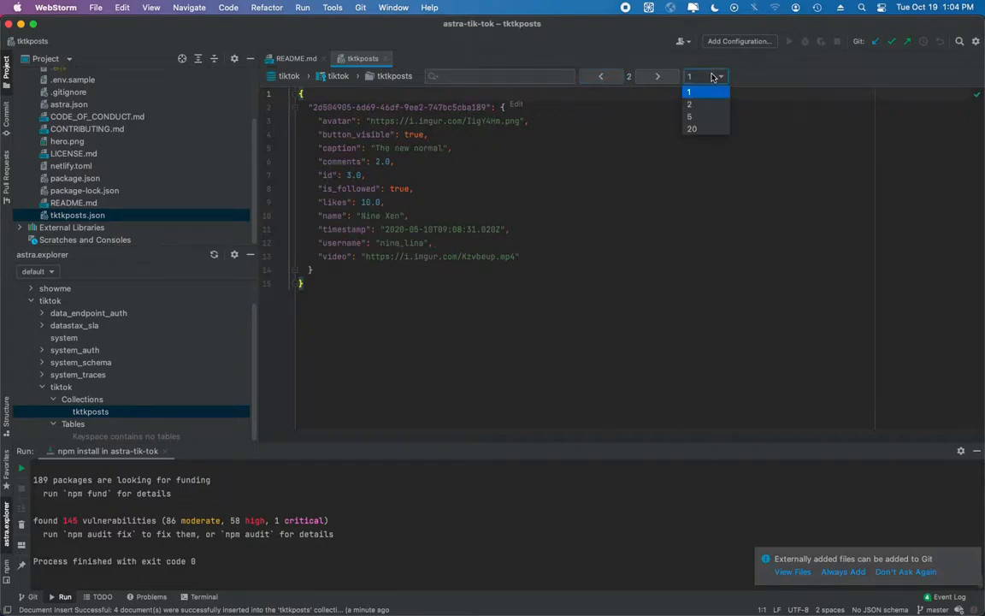
{"action": "left_click", "coordinate": [702, 131]}
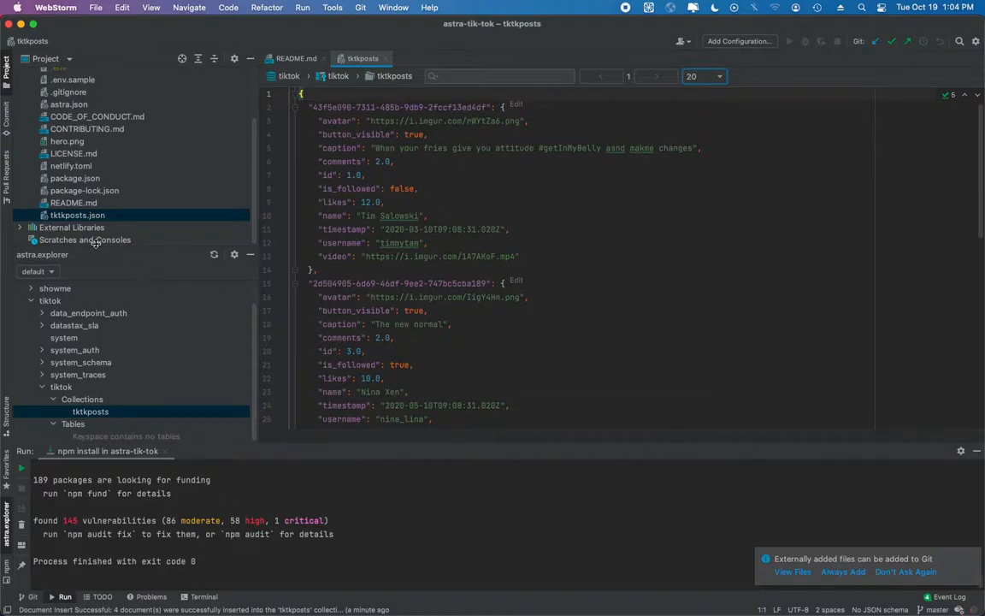
- Show the npm scripts for package.json and run the dev script
{"action": "left_click", "coordinate": [82, 179]}
{"action": "right_click", "coordinate": [85, 182]}
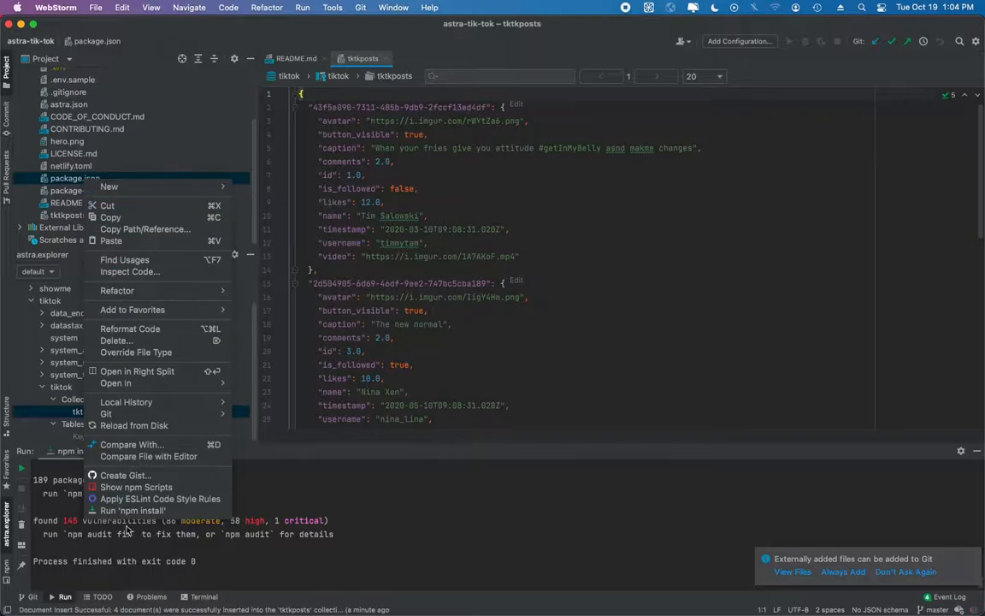
{"action": "left_click", "coordinate": [132, 487]}
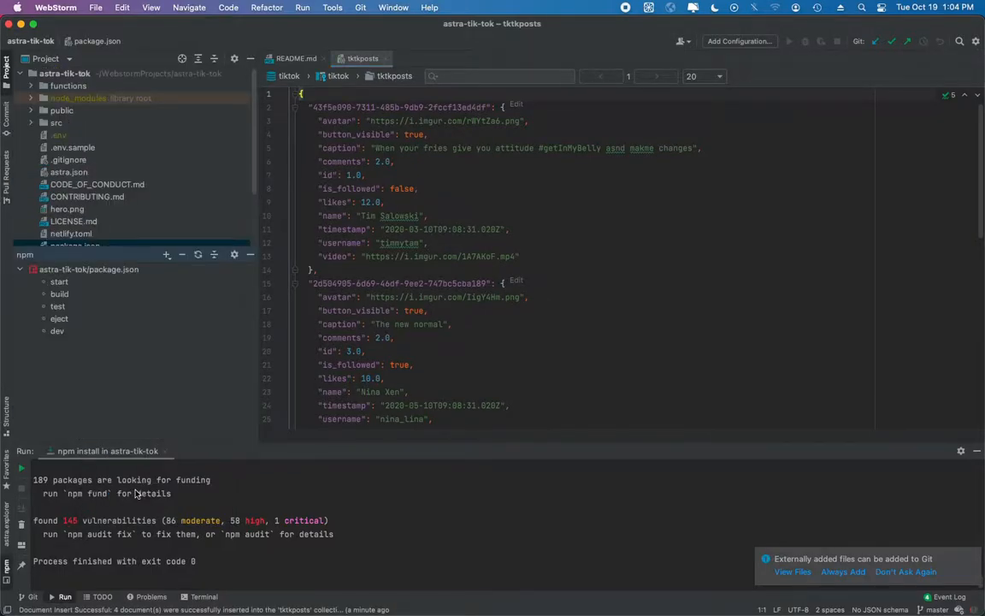
{"action": "double_click", "coordinate": [58, 332]}
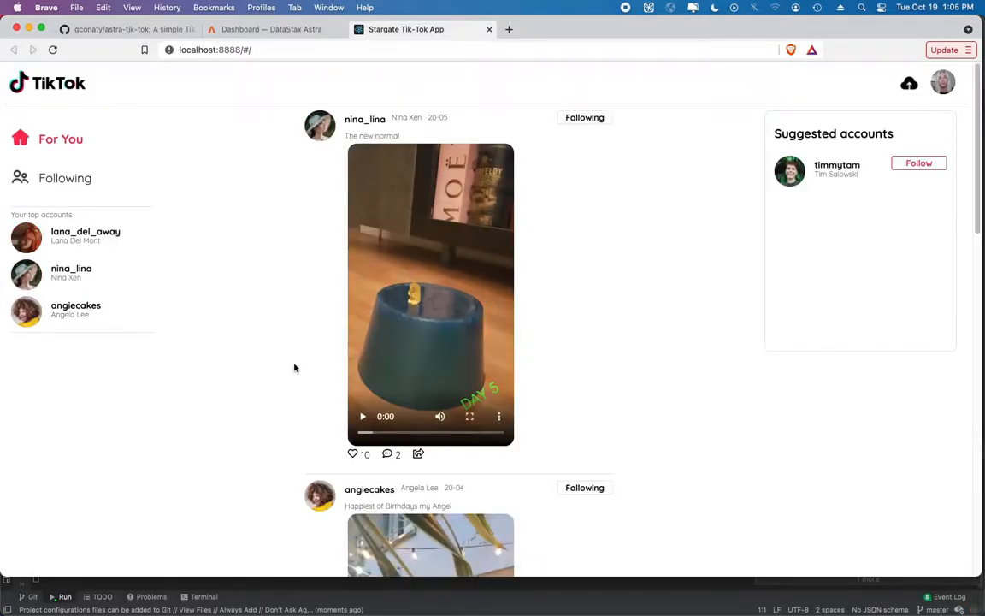
- Scroll through the running app's feed in the browser to check the loaded posts
{"action": "scroll", "coordinate": [287, 359], "scroll_direction": "down", "scroll_amount": 1}
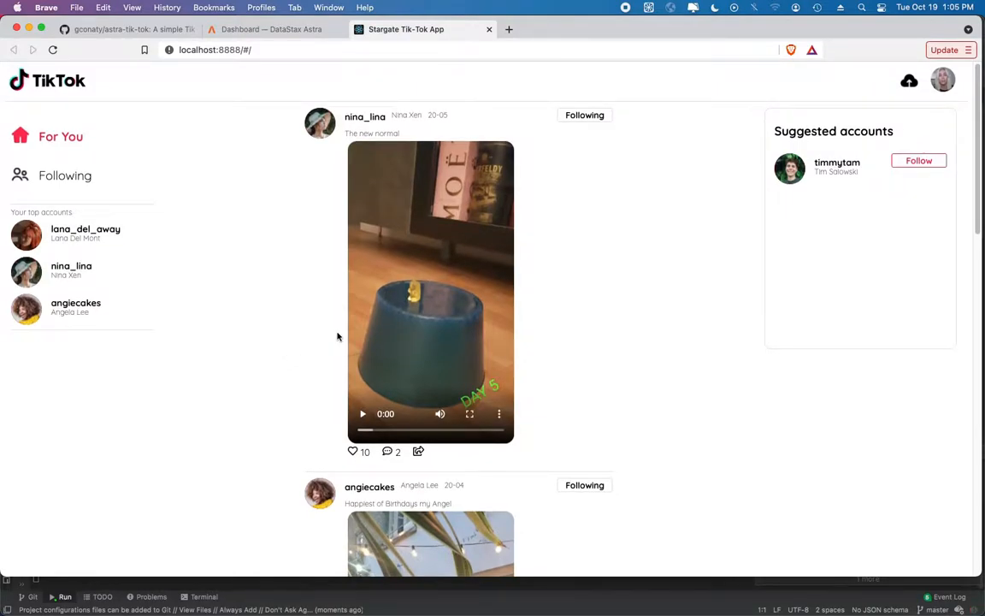
{"action": "scroll", "coordinate": [396, 291], "scroll_direction": "down", "scroll_amount": 1}
{"action": "scroll", "coordinate": [395, 291], "scroll_direction": "down", "scroll_amount": 5}
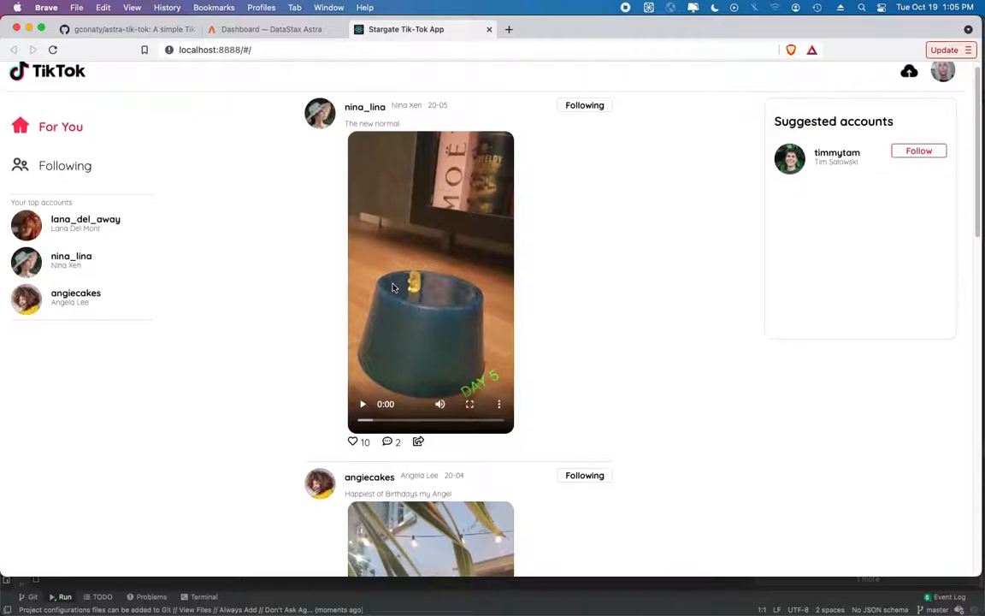
{"action": "scroll", "coordinate": [394, 288], "scroll_direction": "up", "scroll_amount": 5}
{"action": "scroll", "coordinate": [394, 288], "scroll_direction": "down", "scroll_amount": 12}
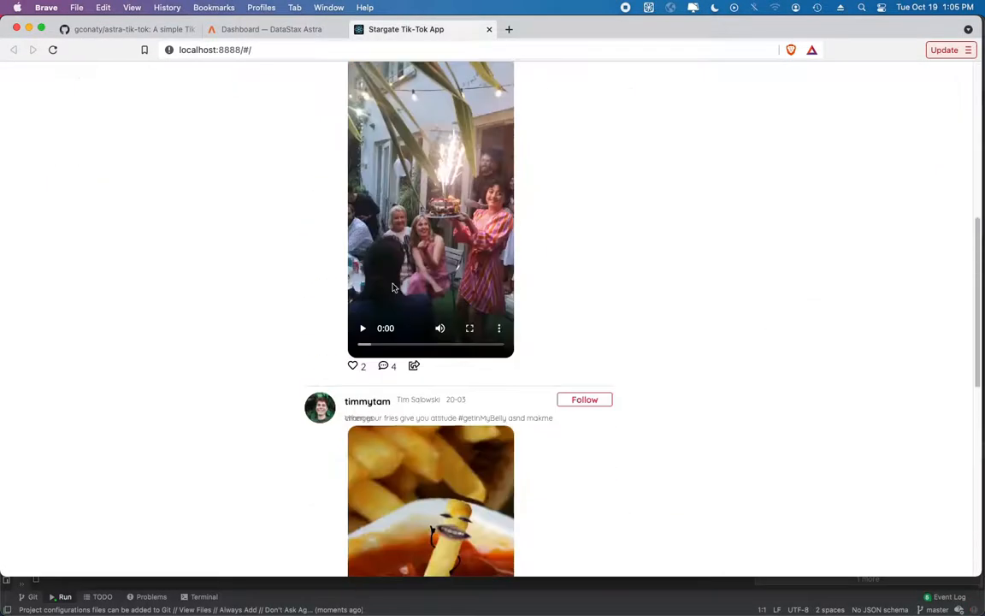
{"action": "scroll", "coordinate": [393, 287], "scroll_direction": "up", "scroll_amount": 12}
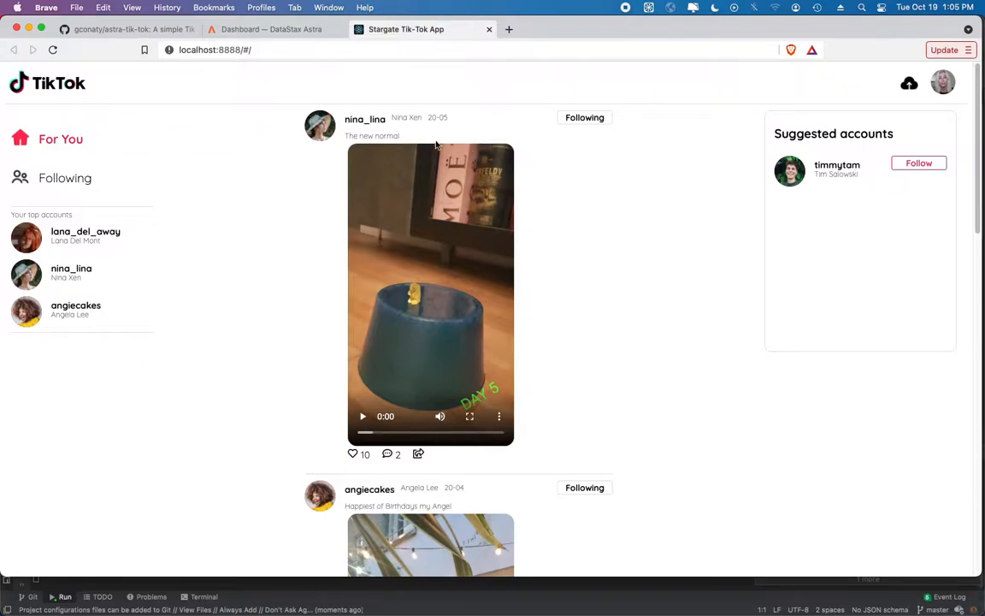
- Return to WebStorm and open the nina_lina document of the tktkposts collection for editing
{"action": "key", "text": "super+Tab"}
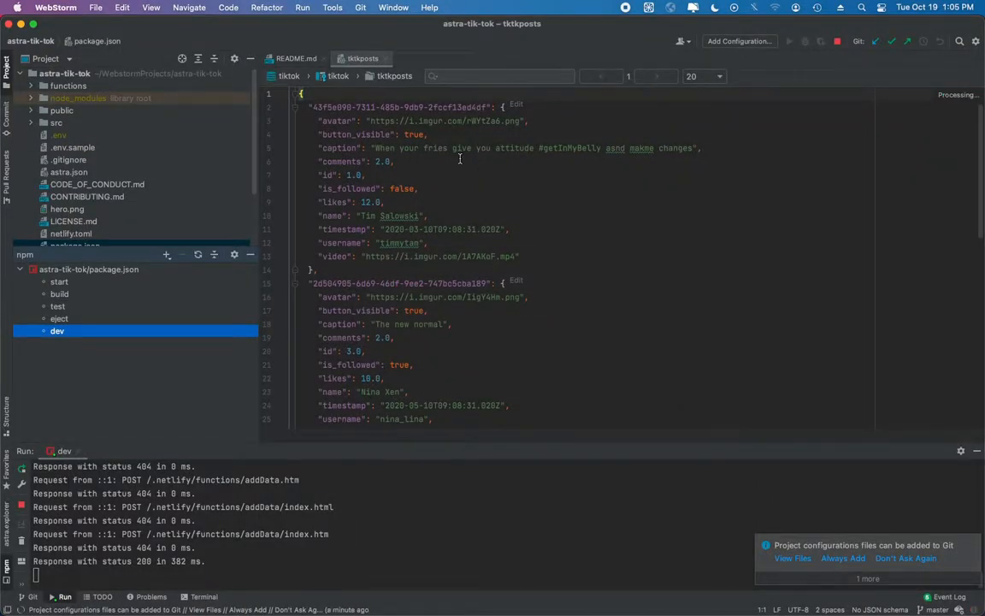
{"action": "scroll", "coordinate": [459, 158], "scroll_direction": "down", "scroll_amount": 3}
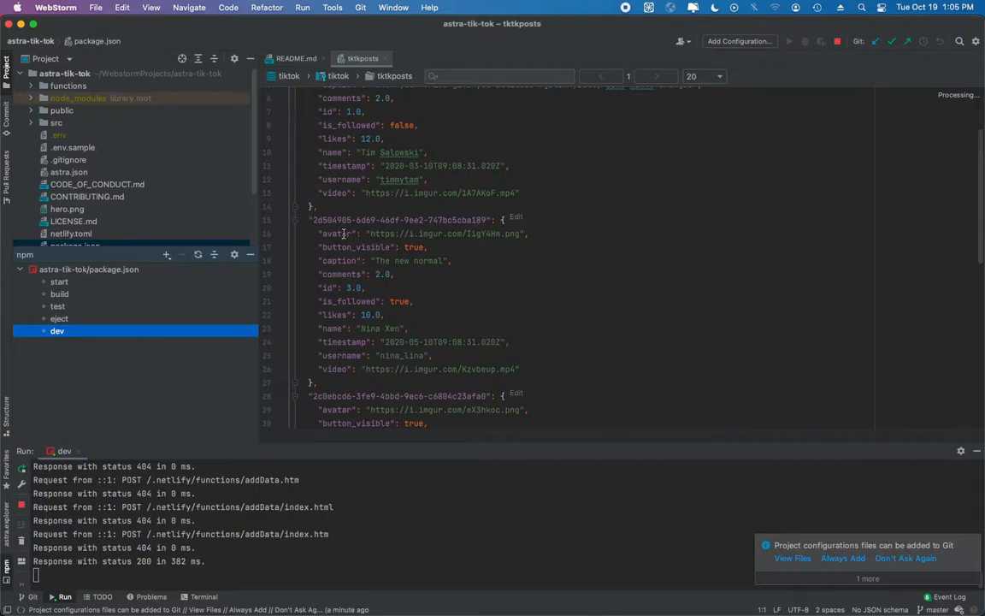
{"action": "left_click_drag", "start_coordinate": [309, 220], "coordinate": [549, 365]}
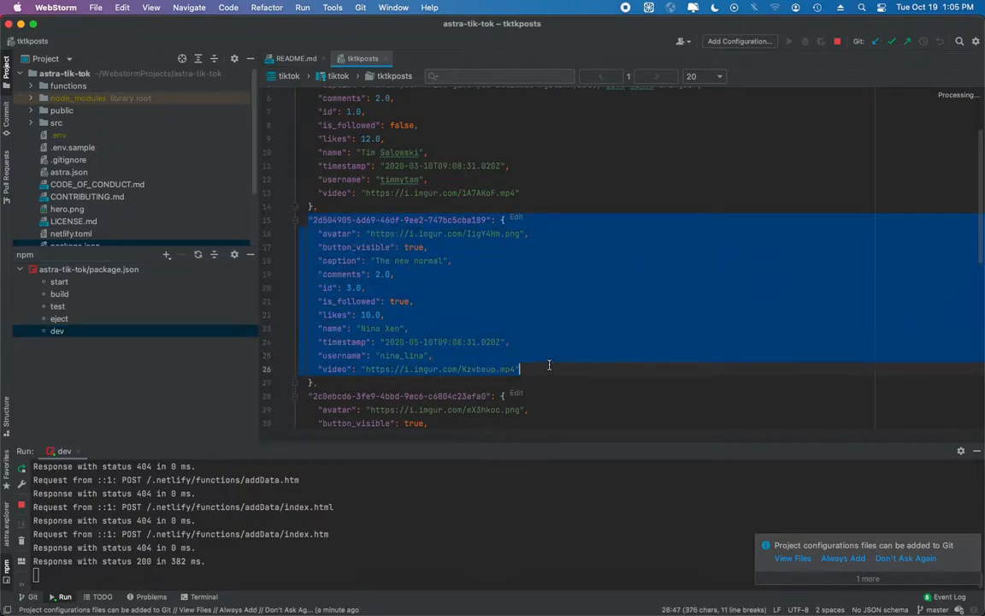
{"action": "left_click", "coordinate": [556, 184]}
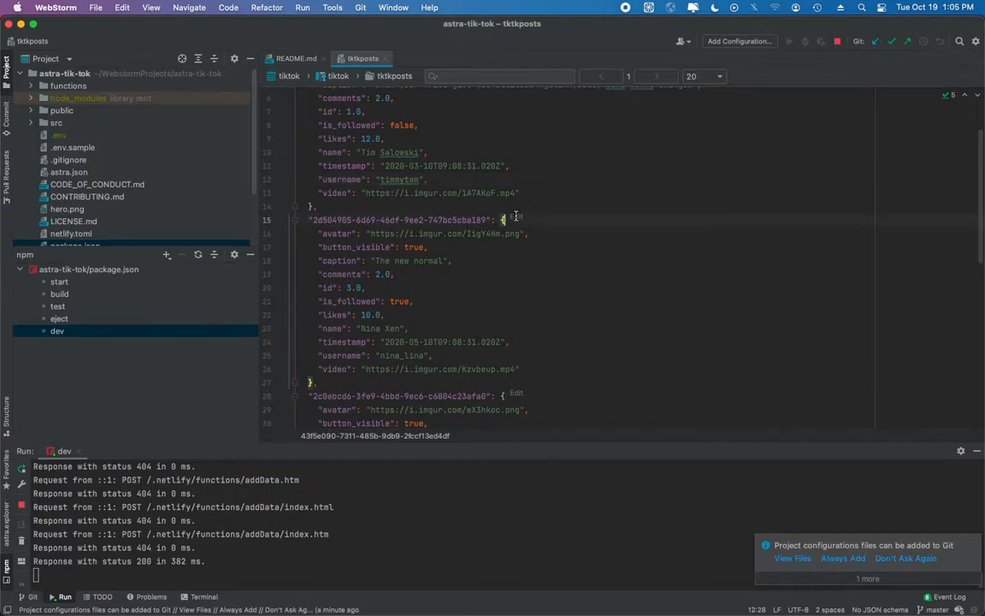
{"action": "left_click", "coordinate": [516, 217]}
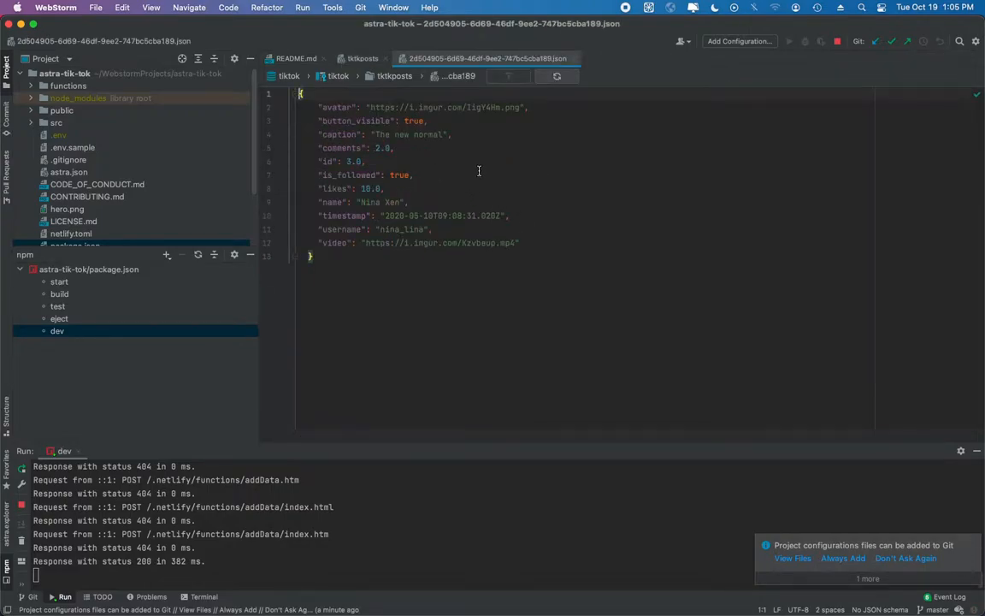
- Change the document's caption to "what is that empty bowl"
{"action": "left_click_drag", "start_coordinate": [443, 133], "coordinate": [375, 134]}
{"action": "type", "text": "what is th"}
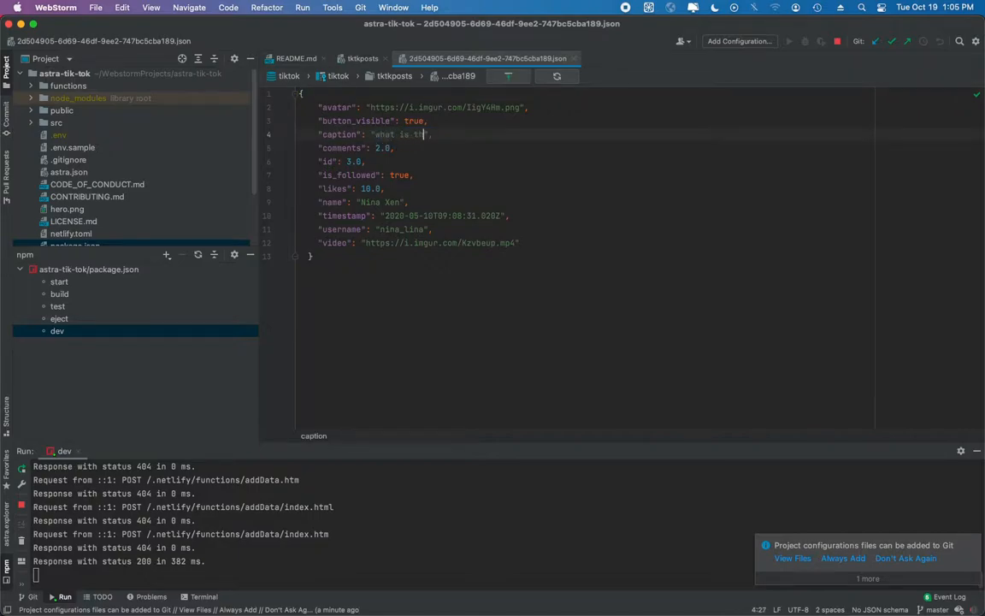
{"action": "type", "text": "at empty bowl"}
{"action": "left_click", "coordinate": [422, 230]}
{"action": "type", "text": "a"}
- Change the document's name to "Nina Lina" and update the remote document
{"action": "double_click", "coordinate": [393, 203]}
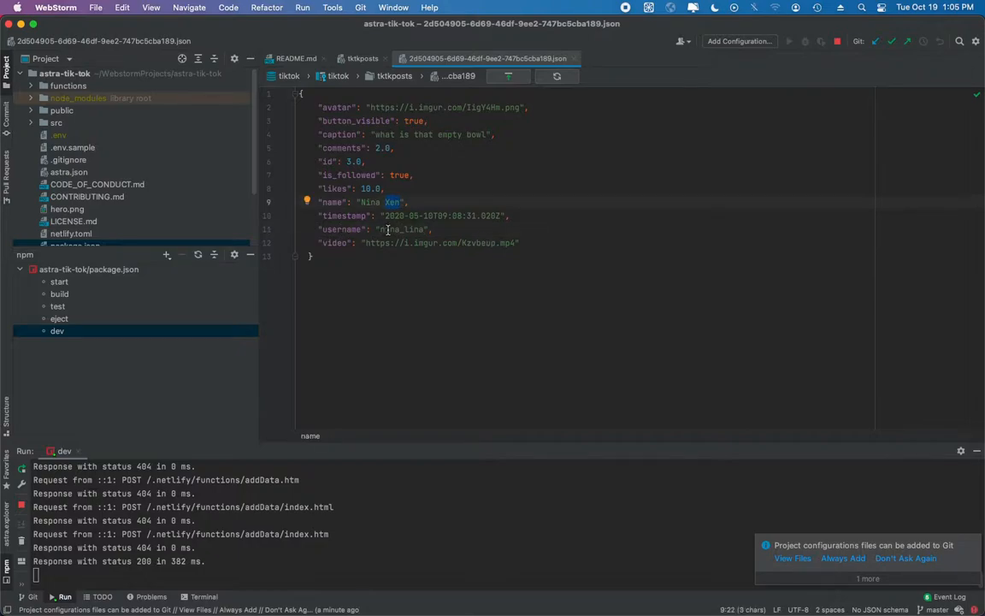
{"action": "type", "text": "Lina"}
{"action": "left_click", "coordinate": [486, 151]}
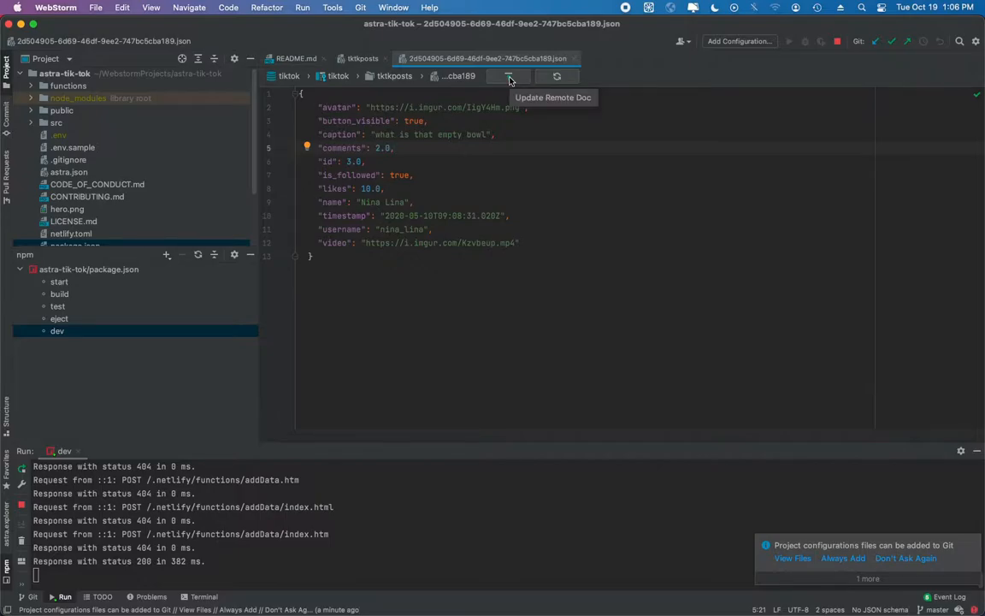
{"action": "left_click", "coordinate": [510, 79]}
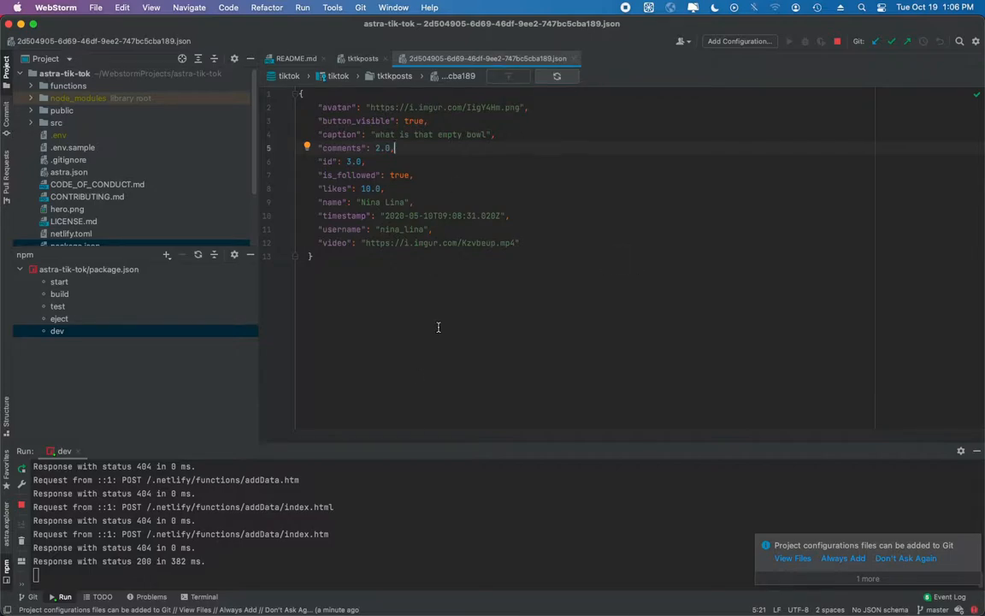
- Reload the app in the browser and inspect the edited post's name and caption
{"action": "key", "text": "super+Tab"}
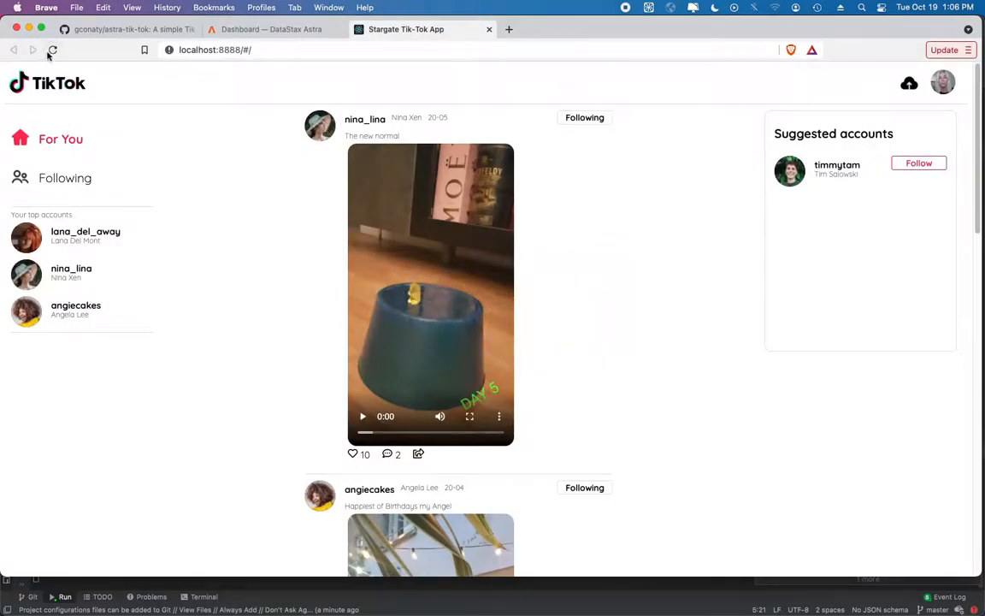
{"action": "left_click", "coordinate": [53, 51]}
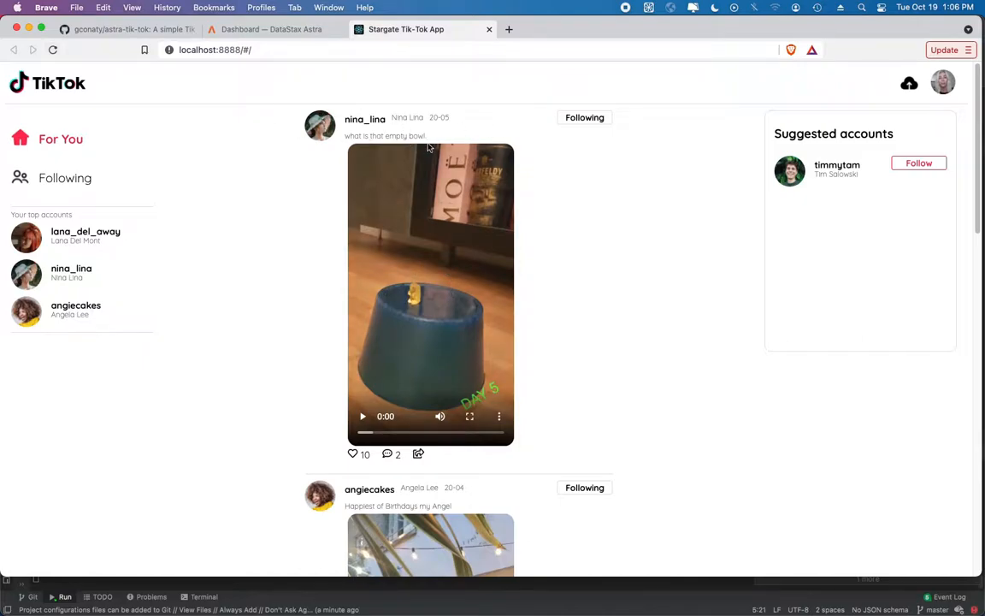
{"action": "left_click_drag", "start_coordinate": [343, 135], "coordinate": [375, 132]}
{"action": "triple_click", "coordinate": [412, 116]}
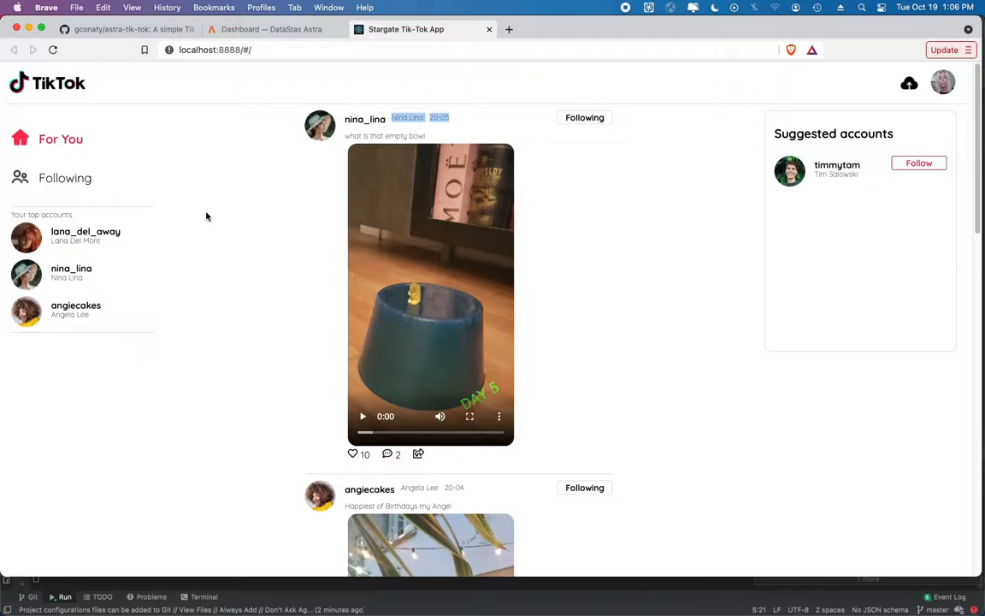
- Delete the tiktok database from the Astra explorer and stop the running dev script
{"action": "key", "text": "super+Tab"}
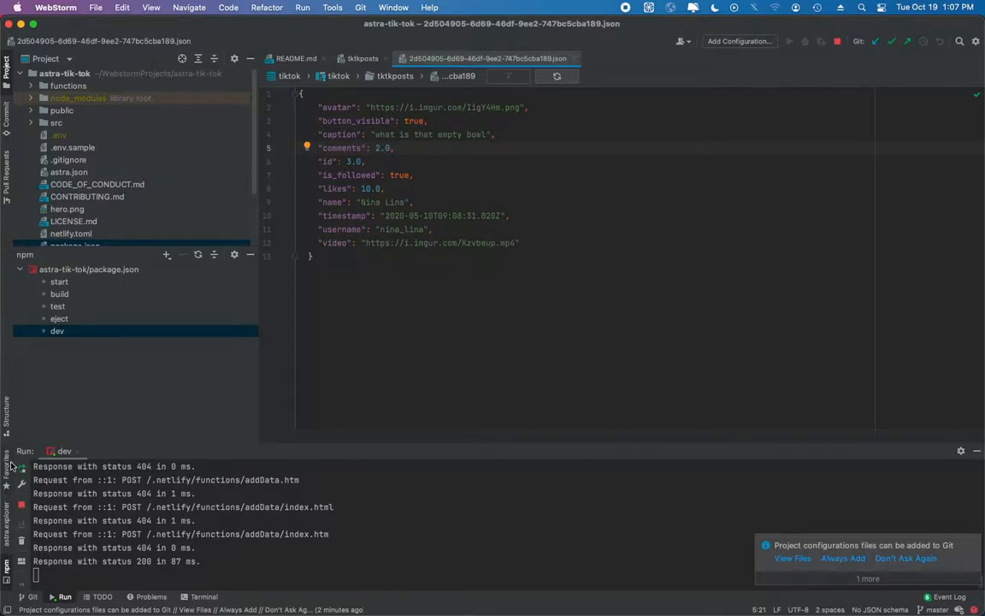
{"action": "left_click", "coordinate": [6, 498]}
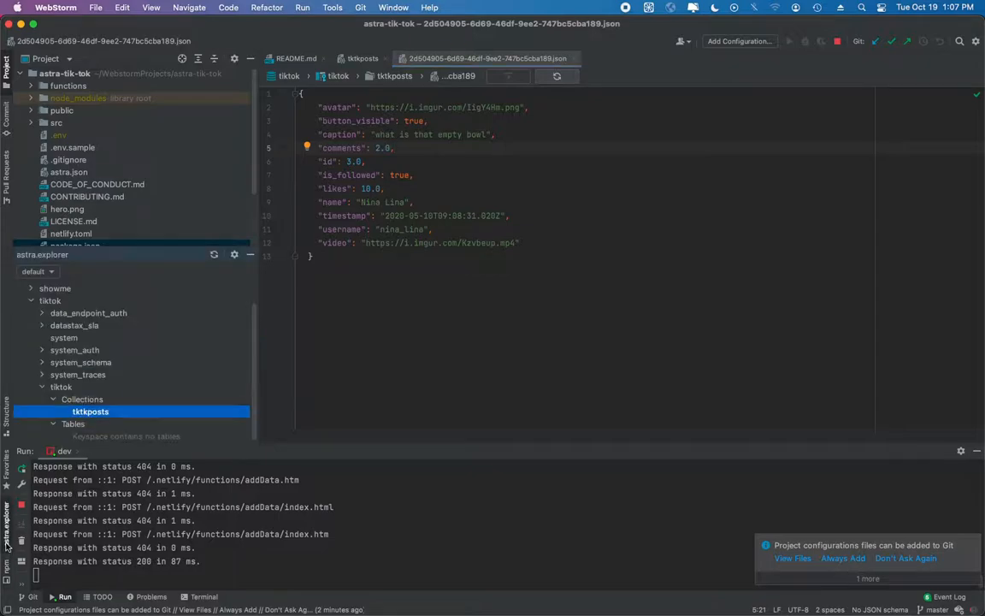
{"action": "left_click", "coordinate": [30, 301]}
{"action": "right_click", "coordinate": [62, 326]}
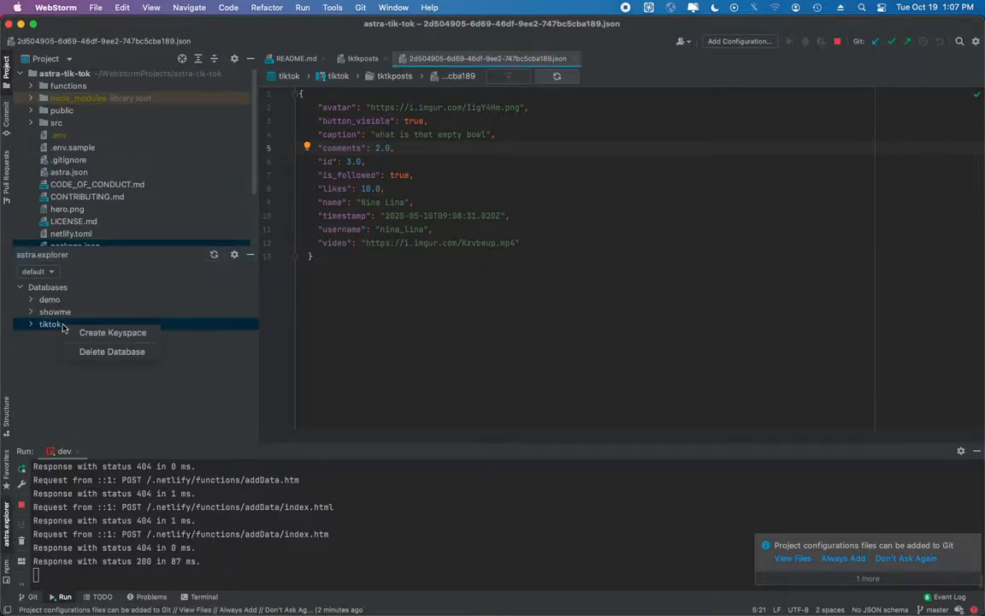
{"action": "left_click", "coordinate": [115, 351]}
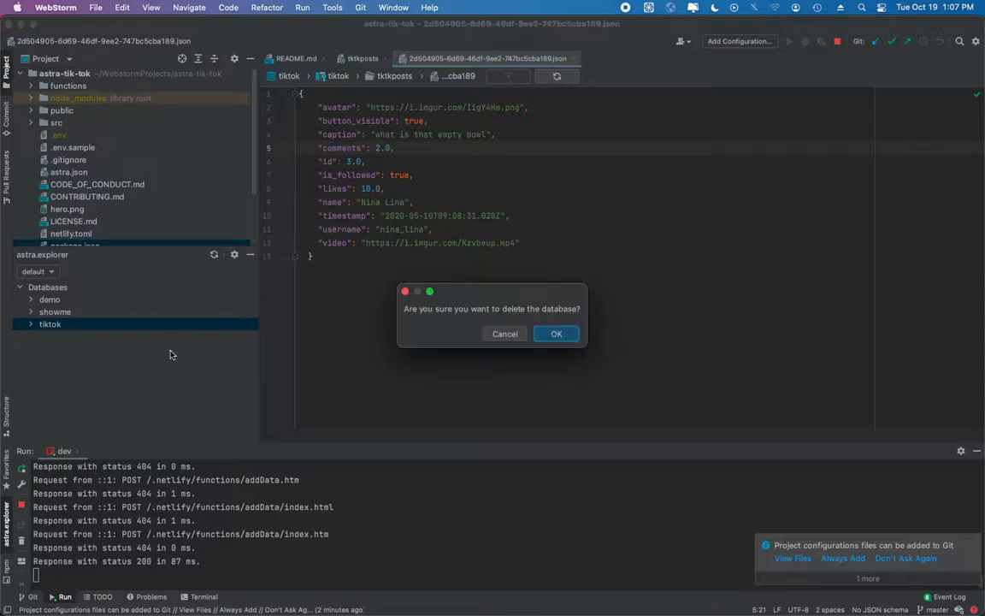
{"action": "left_click", "coordinate": [555, 336]}
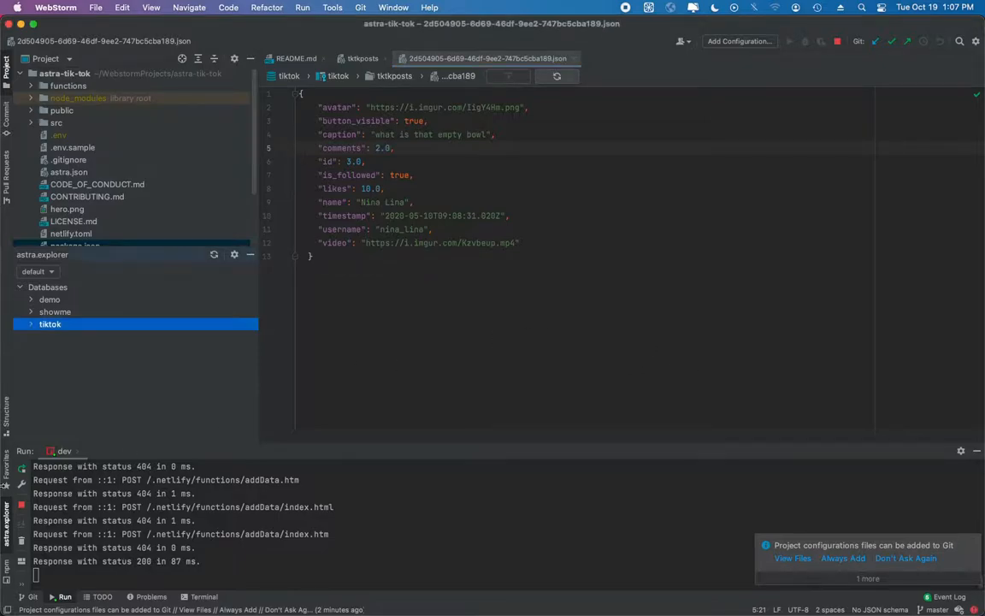
{"action": "left_click", "coordinate": [22, 508]}
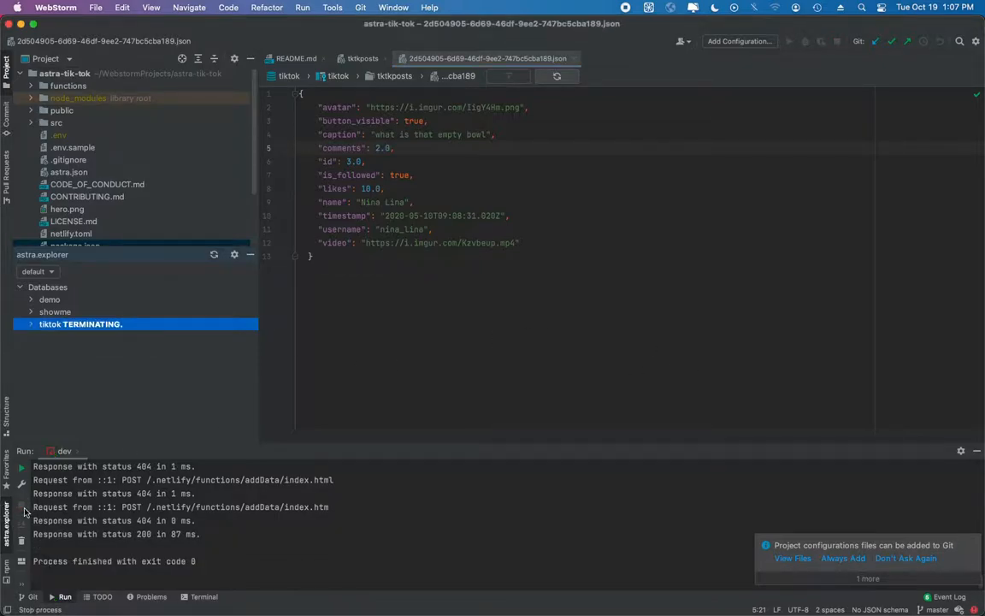